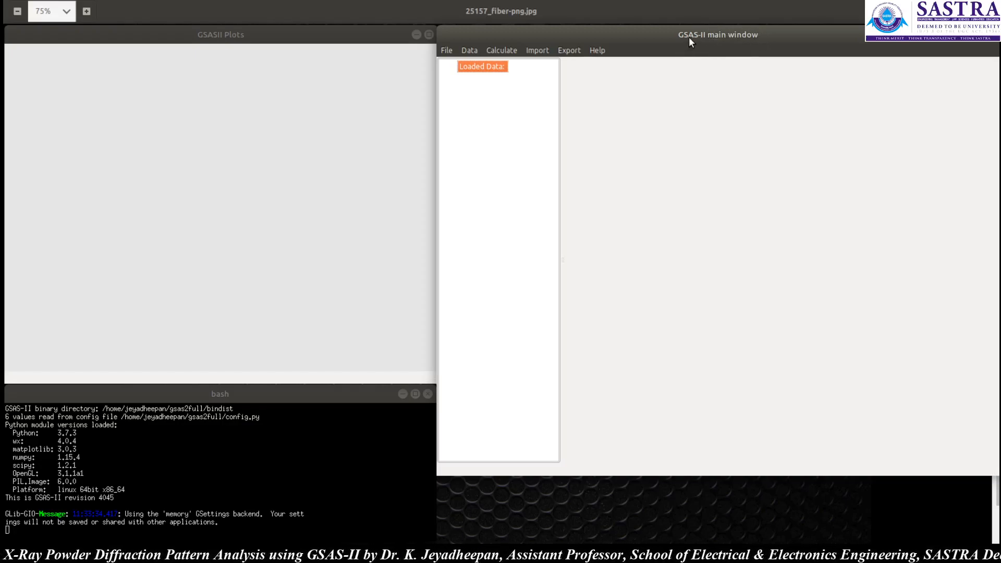
{"action": "left_click", "coordinate": [288, 37]}
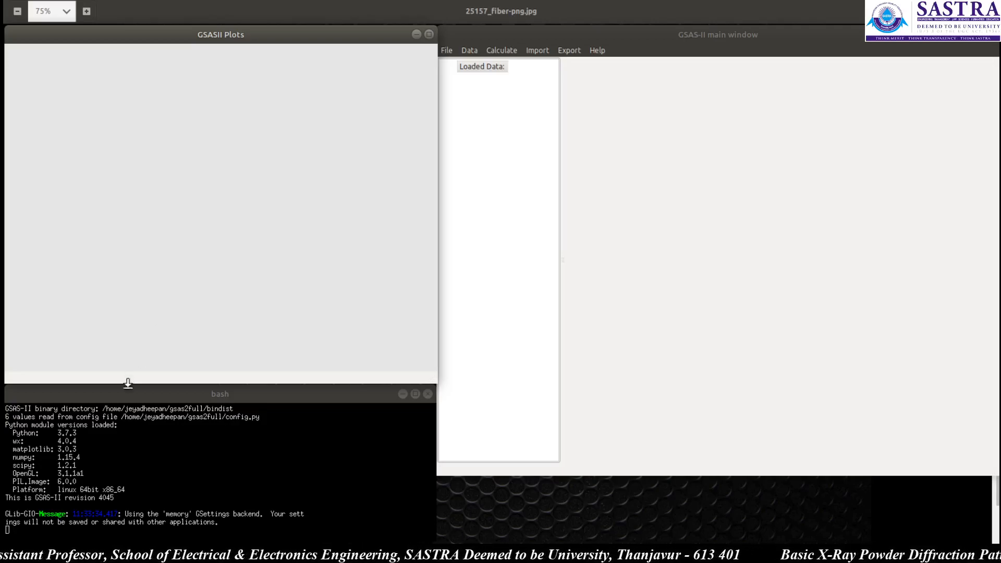
{"action": "left_click", "coordinate": [138, 421]}
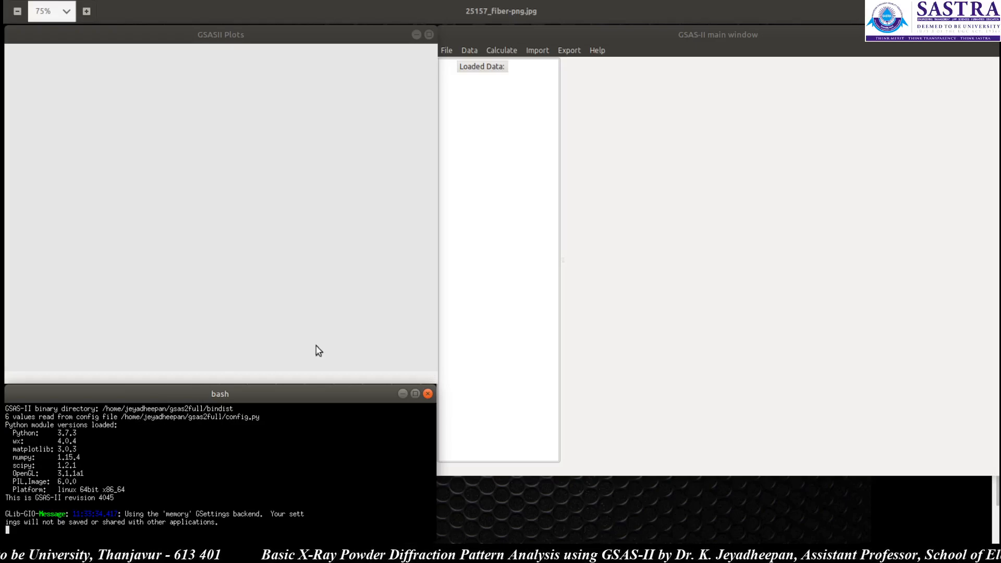
{"action": "left_click", "coordinate": [600, 183]}
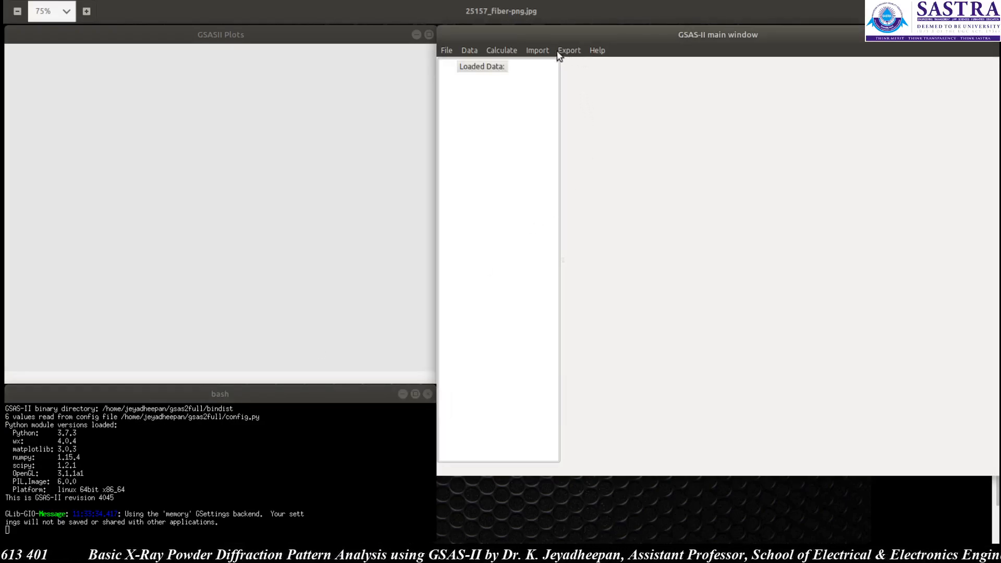
Step: Import the powder data file 1.ASC with automatic format guessing and confirm reading it
{"action": "left_click", "coordinate": [538, 50]}
{"action": "mouse_move", "coordinate": [555, 92]}
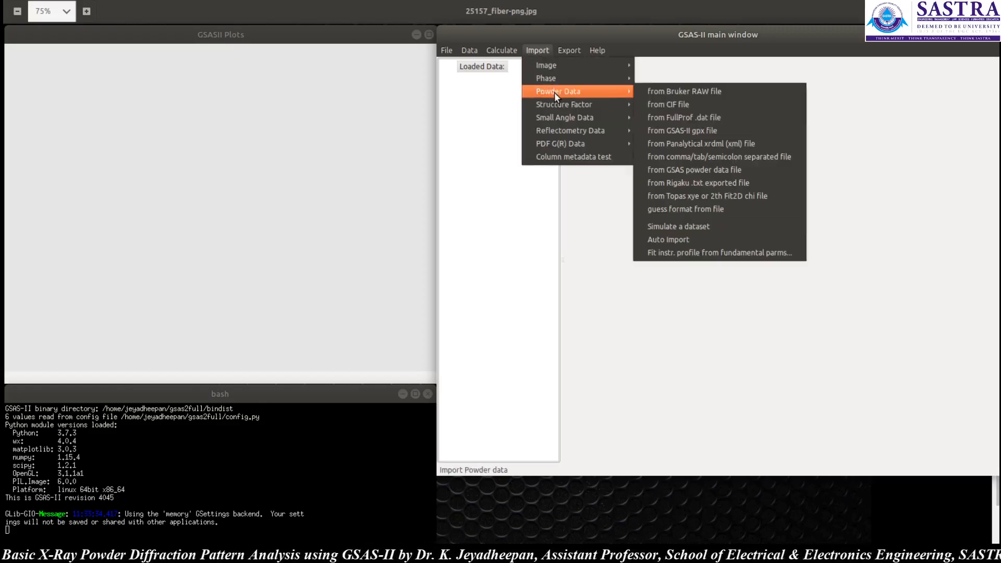
{"action": "left_click", "coordinate": [703, 210]}
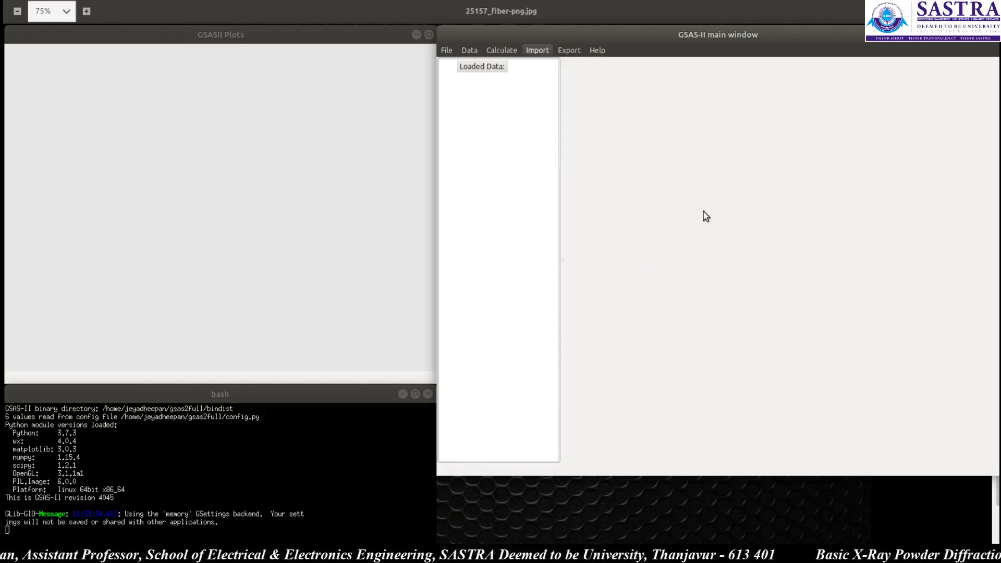
{"action": "scroll", "coordinate": [474, 290], "scroll_direction": "down", "scroll_amount": 5}
{"action": "scroll", "coordinate": [472, 288], "scroll_direction": "down", "scroll_amount": 8}
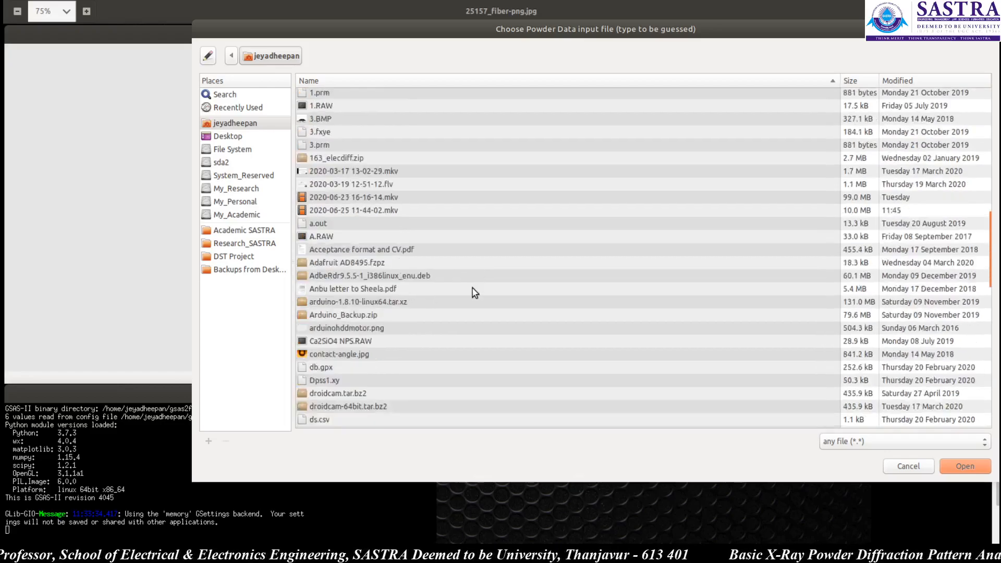
{"action": "scroll", "coordinate": [359, 165], "scroll_direction": "up", "scroll_amount": 2}
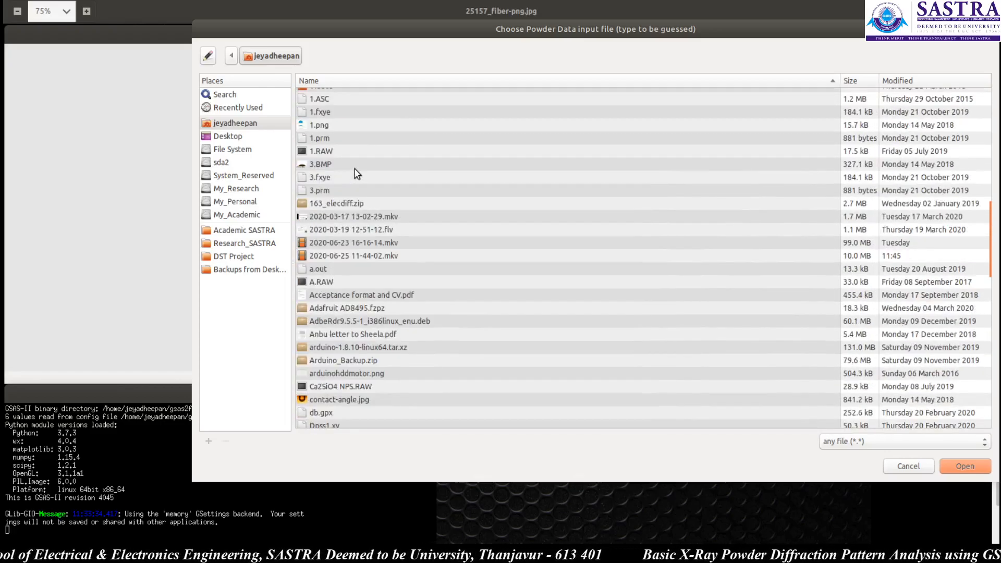
{"action": "scroll", "coordinate": [348, 172], "scroll_direction": "up", "scroll_amount": 4}
{"action": "left_click", "coordinate": [332, 144]}
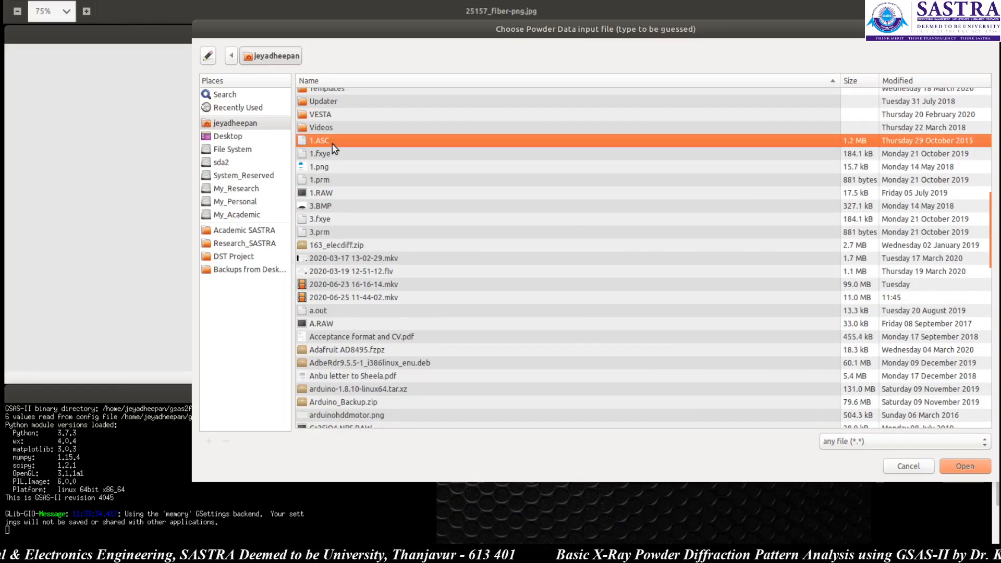
{"action": "left_click", "coordinate": [964, 466]}
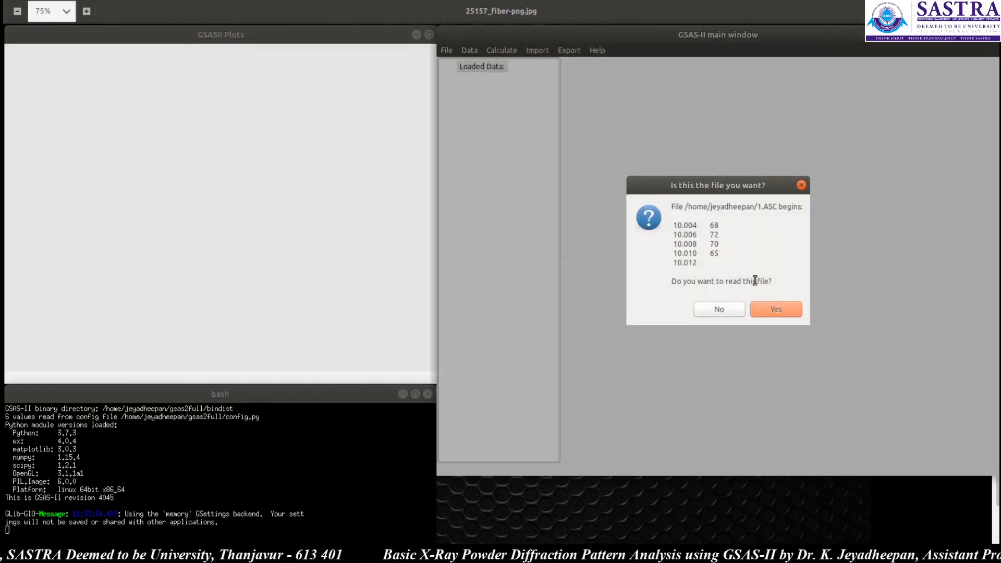
{"action": "left_click", "coordinate": [777, 309]}
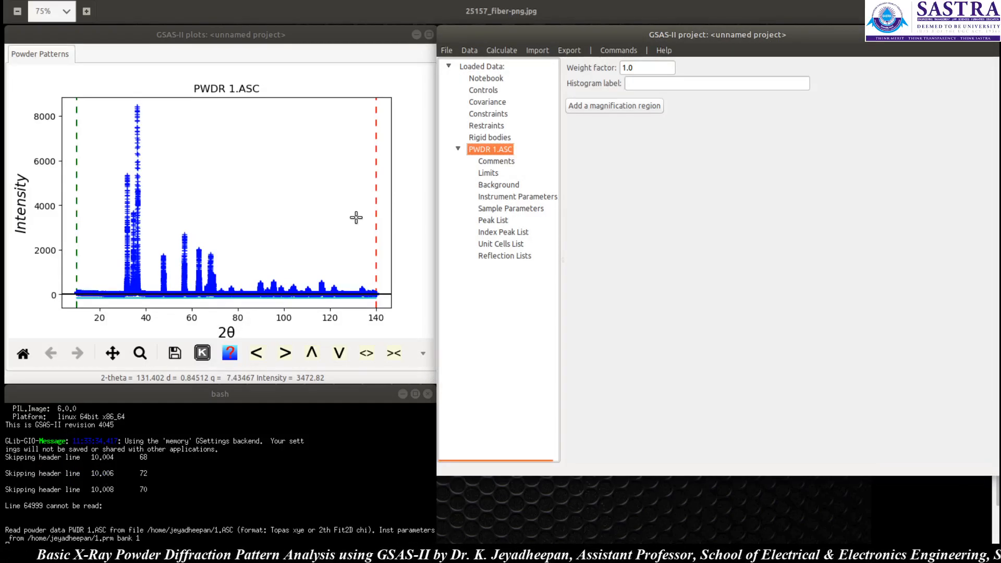
Step: Set the refinement limits of the PWDR 1.ASC pattern to a new Tmin of 20 and Tmax of 80
{"action": "left_click", "coordinate": [281, 35]}
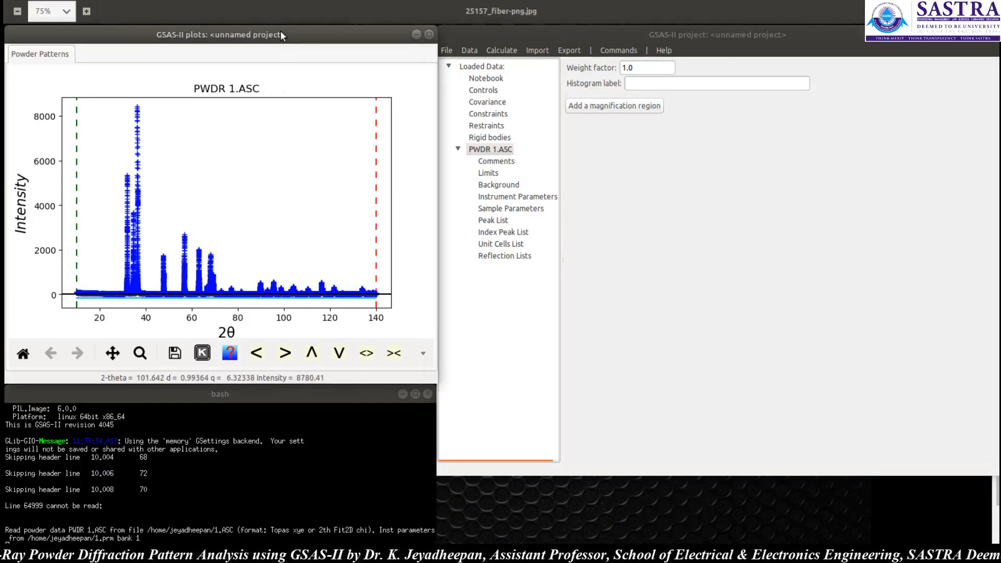
{"action": "left_click", "coordinate": [656, 41]}
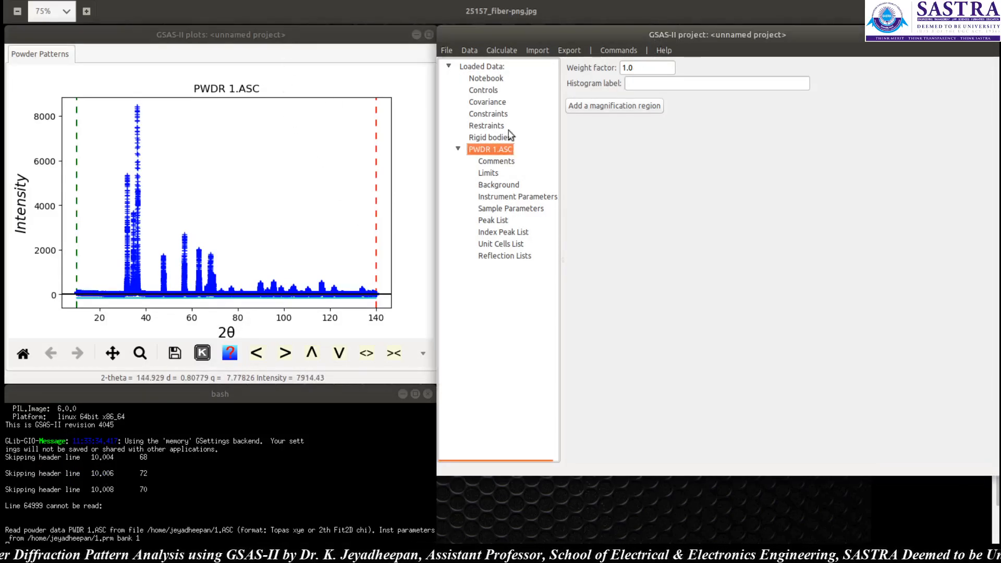
{"action": "left_click", "coordinate": [494, 175]}
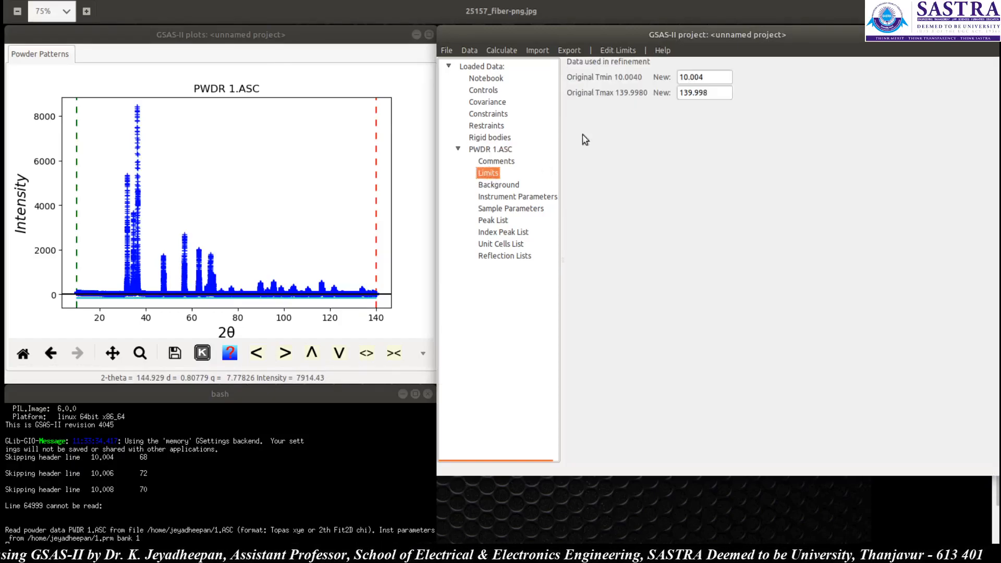
{"action": "left_click", "coordinate": [722, 77]}
{"action": "left_click_drag", "start_coordinate": [722, 78], "coordinate": [667, 78]}
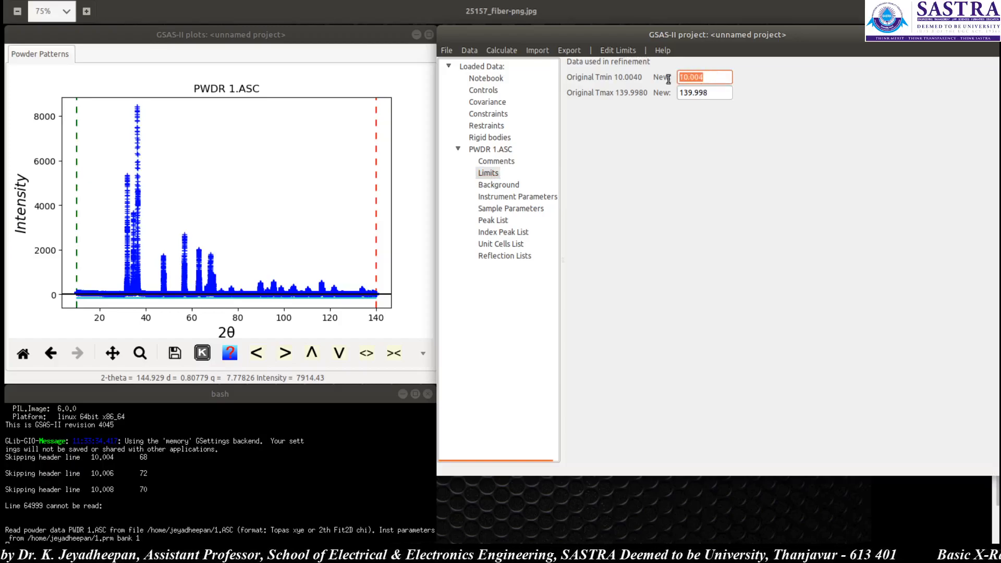
{"action": "type", "text": "20"}
{"action": "key", "text": "Tab"}
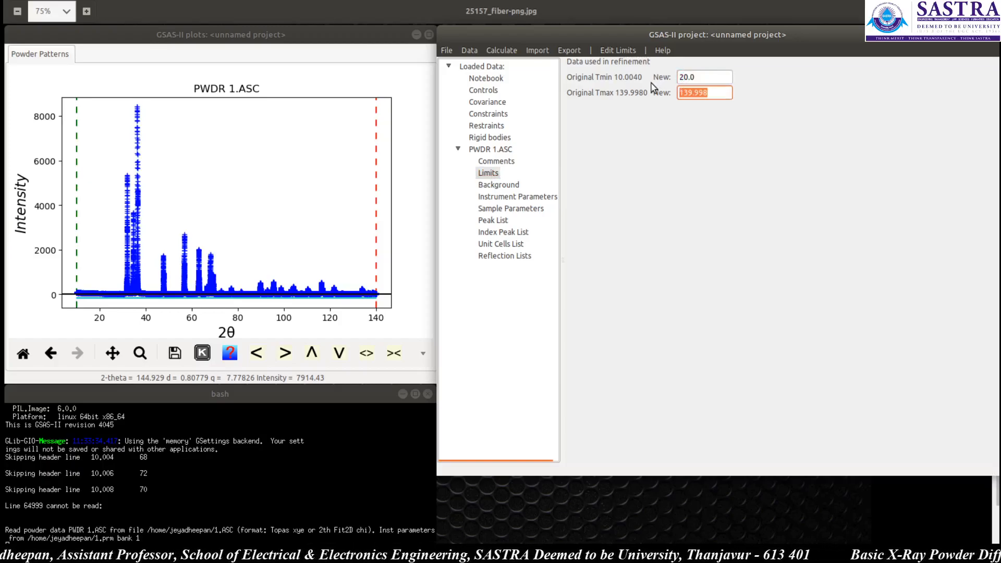
{"action": "type", "text": "80"}
{"action": "key", "text": "Tab"}
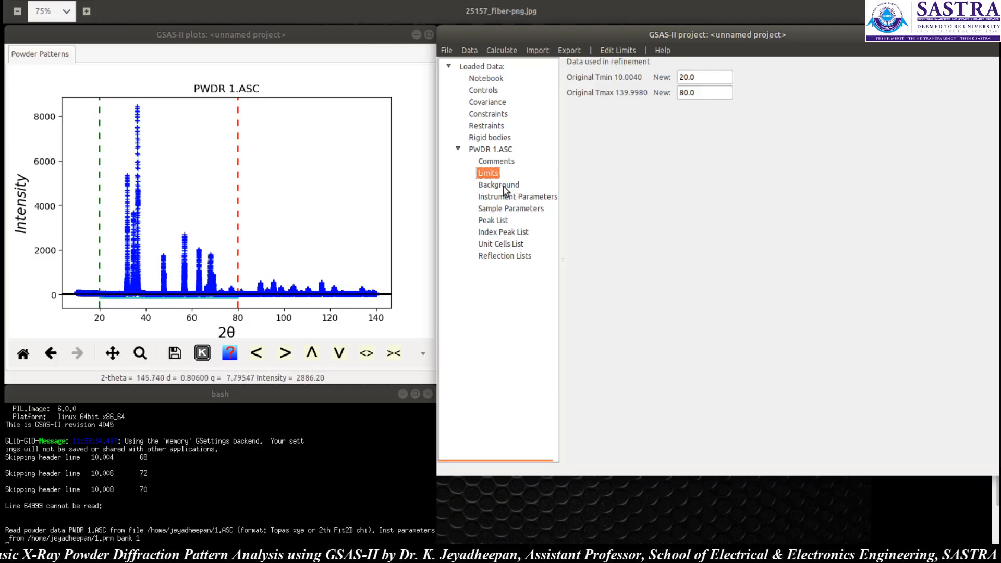
Step: Open the pattern's background settings and switch the fixed-point mode to Add
{"action": "left_click", "coordinate": [504, 187]}
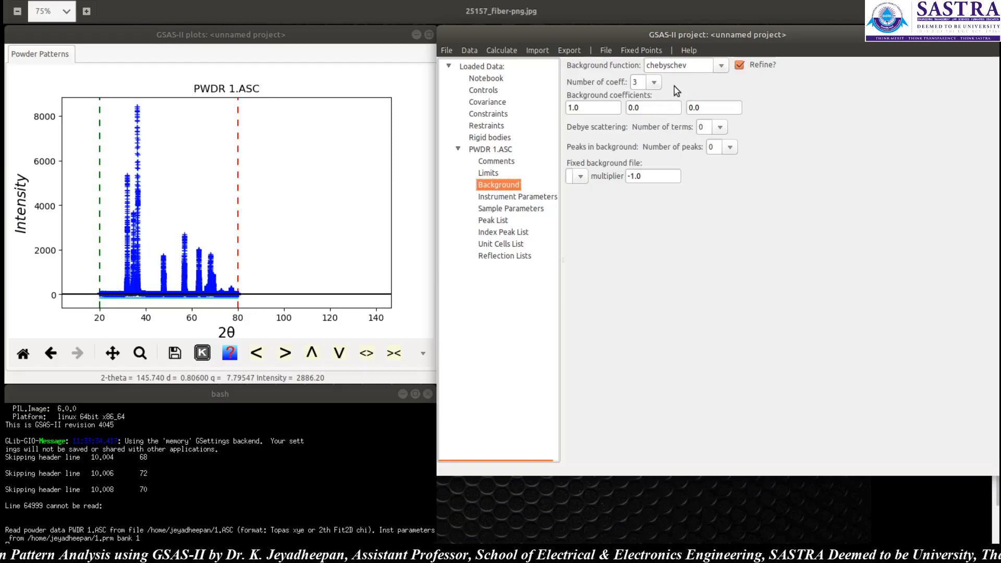
{"action": "left_click", "coordinate": [641, 51]}
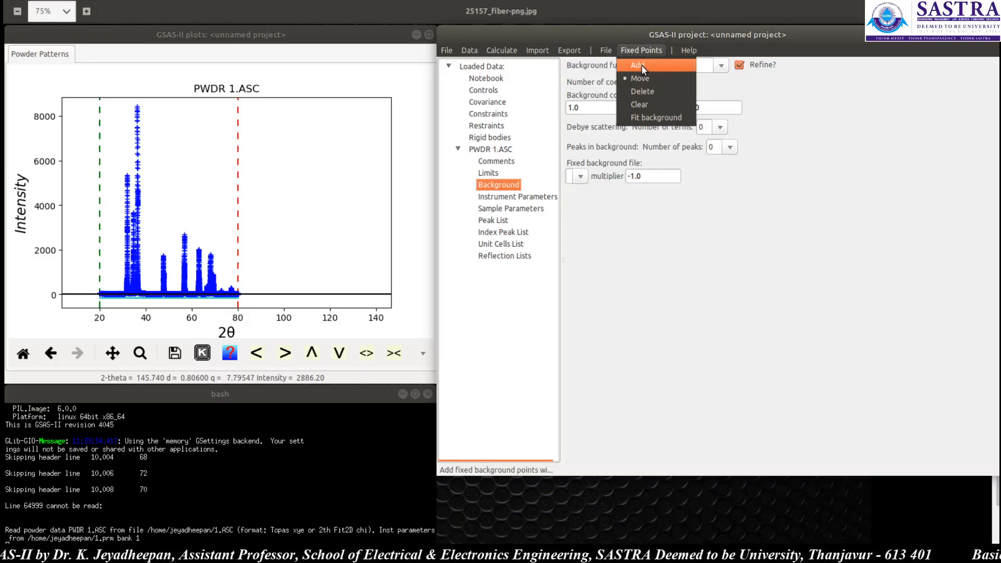
{"action": "left_click", "coordinate": [641, 65]}
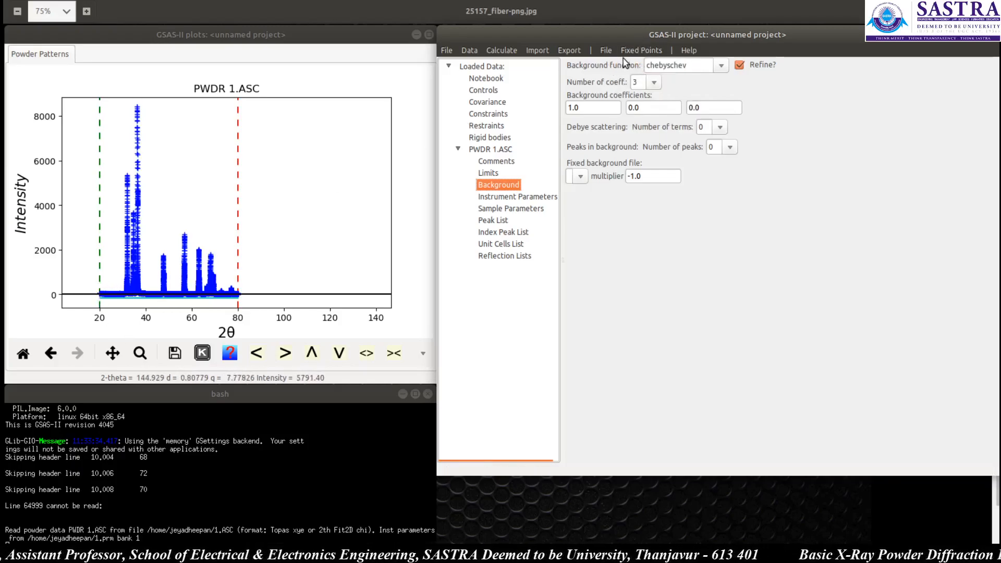
{"action": "left_click", "coordinate": [641, 50]}
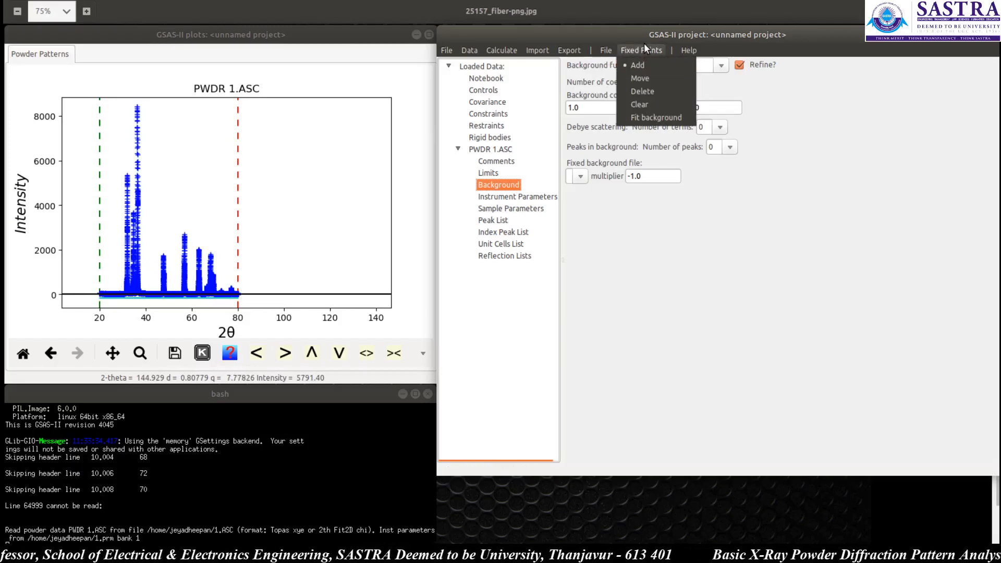
{"action": "left_click", "coordinate": [646, 46]}
Step: Zoom into the low-angle region and add fixed background points along the baseline from about 20° to 45° 2θ
{"action": "left_click", "coordinate": [140, 353]}
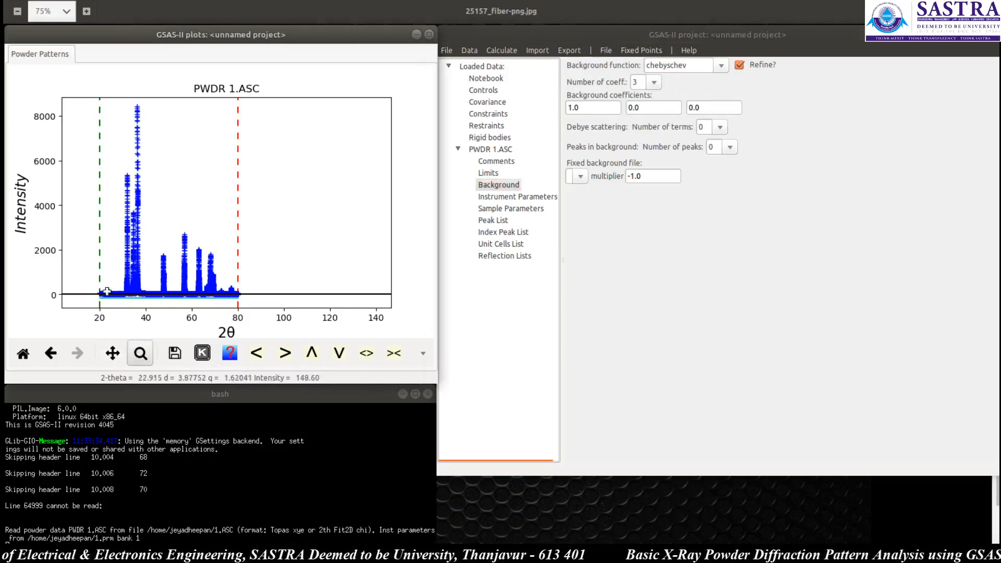
{"action": "left_click_drag", "start_coordinate": [98, 285], "coordinate": [157, 302]}
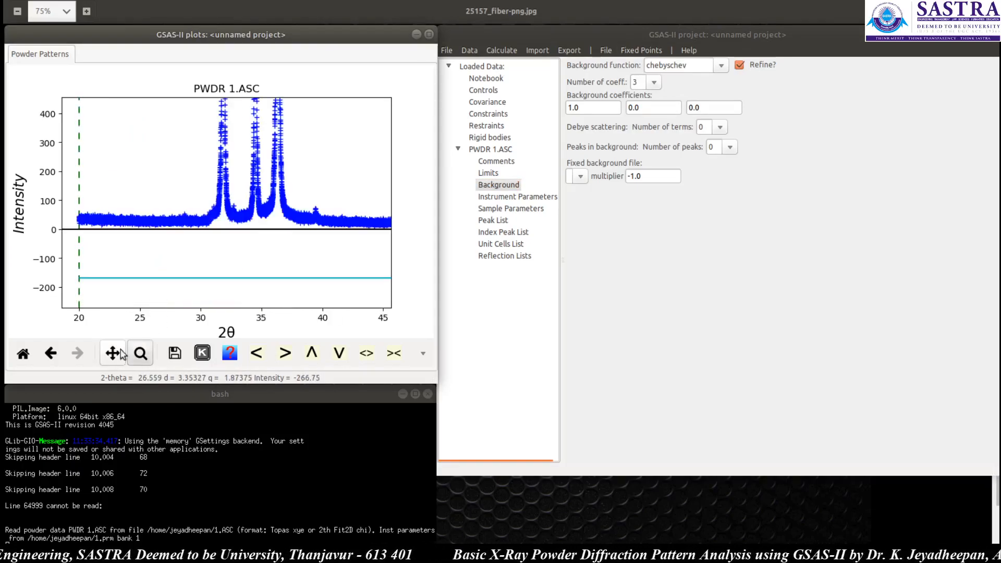
{"action": "left_click", "coordinate": [140, 353]}
{"action": "left_click", "coordinate": [81, 218]}
{"action": "left_click", "coordinate": [110, 221]}
{"action": "left_click", "coordinate": [139, 220]}
{"action": "left_click", "coordinate": [166, 222]}
{"action": "left_click", "coordinate": [188, 222]}
{"action": "left_click", "coordinate": [206, 220]}
{"action": "left_click", "coordinate": [239, 217]}
{"action": "left_click", "coordinate": [266, 213]}
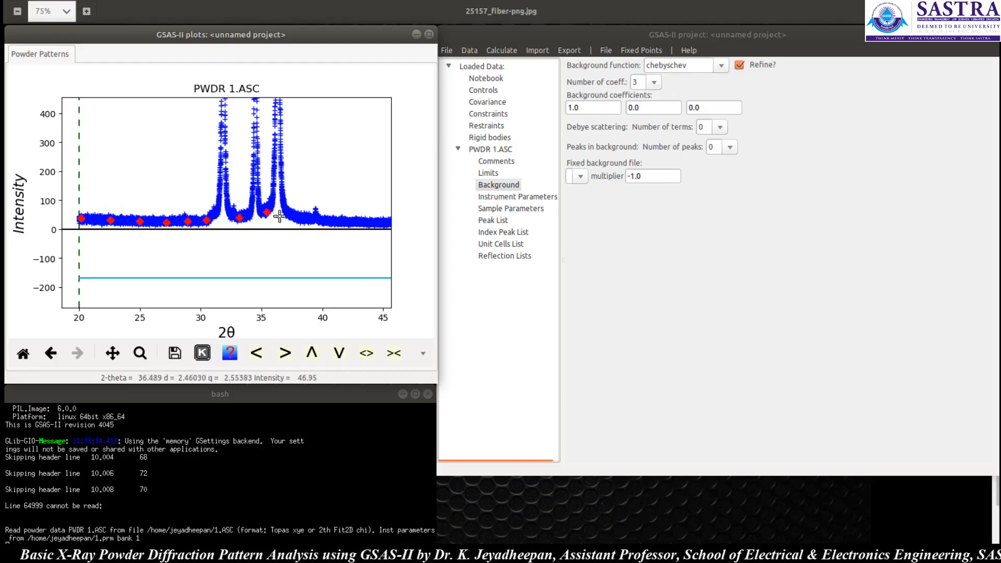
{"action": "left_click", "coordinate": [295, 214]}
{"action": "left_click", "coordinate": [324, 220]}
{"action": "left_click", "coordinate": [352, 221]}
{"action": "left_click", "coordinate": [379, 221]}
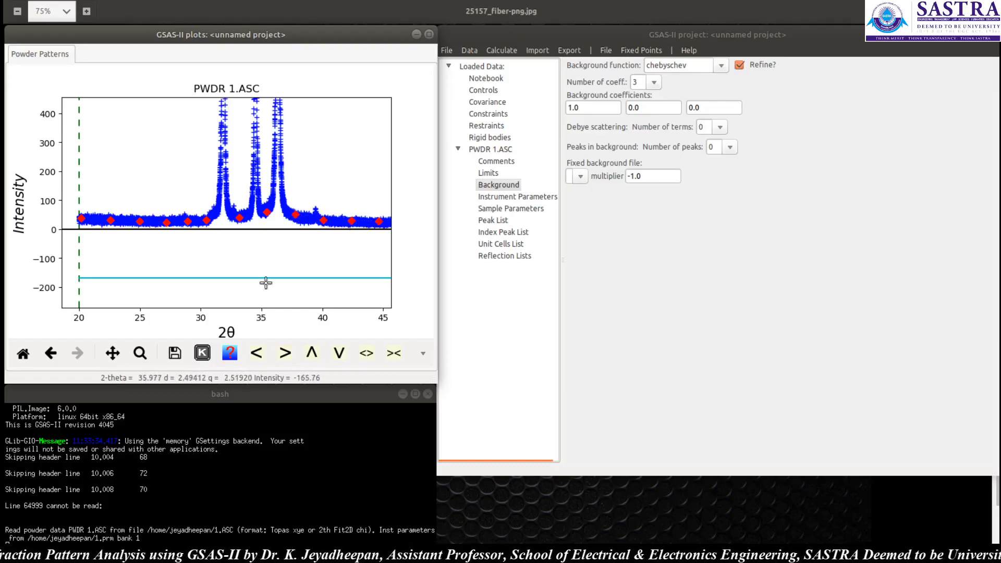
Step: Add further fixed background points along the baseline between about 38° and 63° 2θ
{"action": "left_click", "coordinate": [113, 357]}
{"action": "left_click_drag", "start_coordinate": [357, 252], "coordinate": [128, 254]}
{"action": "left_click", "coordinate": [113, 353]}
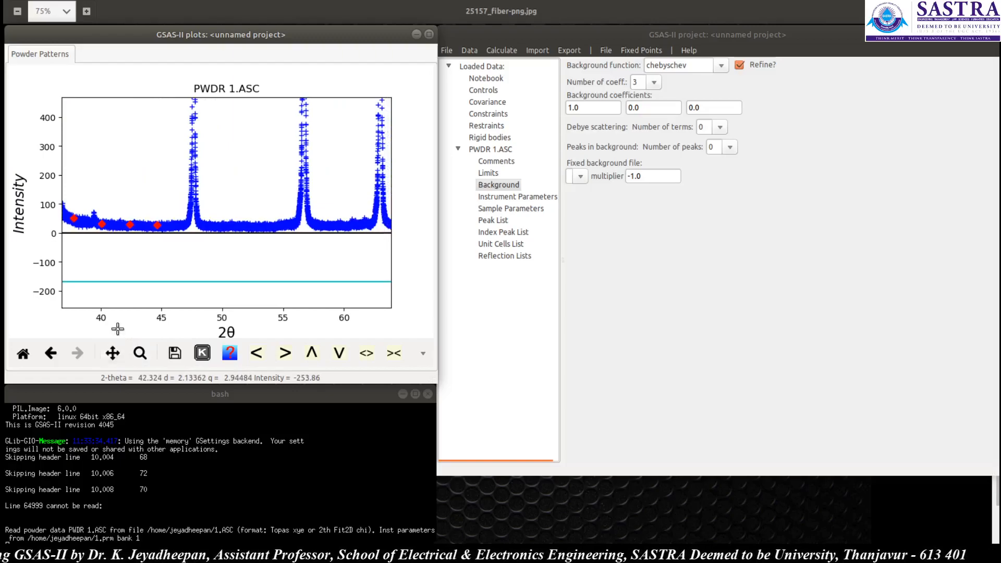
{"action": "left_click", "coordinate": [180, 225]}
{"action": "left_click", "coordinate": [207, 226]}
{"action": "left_click", "coordinate": [236, 225]}
{"action": "left_click", "coordinate": [261, 225]}
{"action": "left_click", "coordinate": [290, 224]}
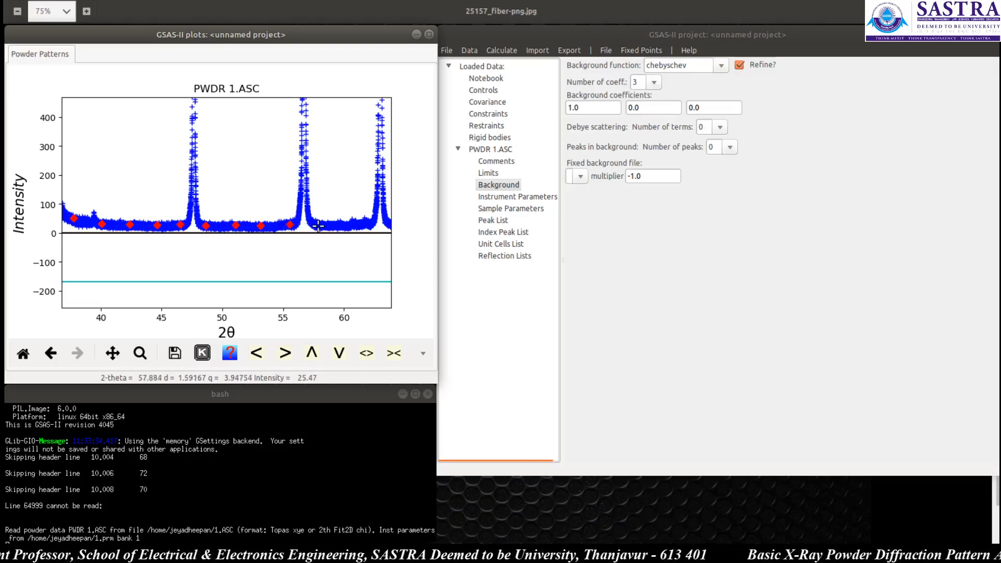
{"action": "left_click", "coordinate": [318, 225]}
{"action": "left_click", "coordinate": [342, 224]}
{"action": "left_click", "coordinate": [371, 224]}
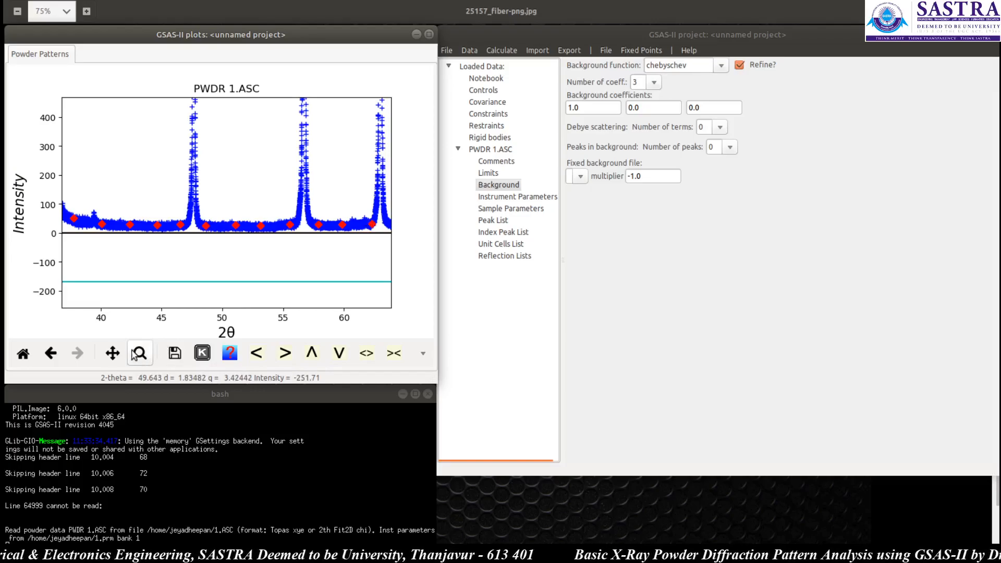
Step: Add fixed background points along the baseline between about 64° and 78° 2θ
{"action": "left_click", "coordinate": [113, 353]}
{"action": "left_click_drag", "start_coordinate": [344, 258], "coordinate": [146, 257]}
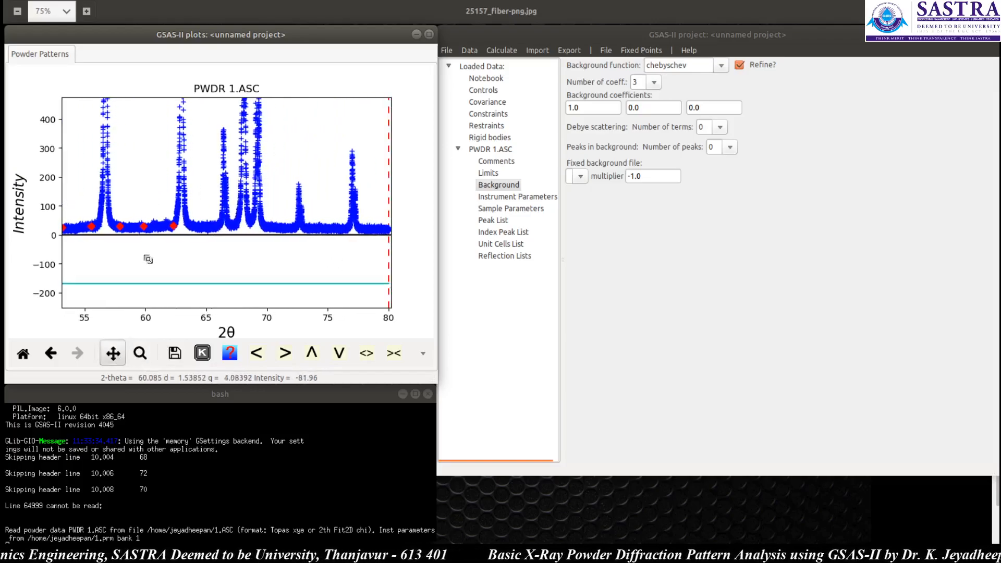
{"action": "left_click", "coordinate": [113, 352]}
{"action": "left_click", "coordinate": [192, 226]}
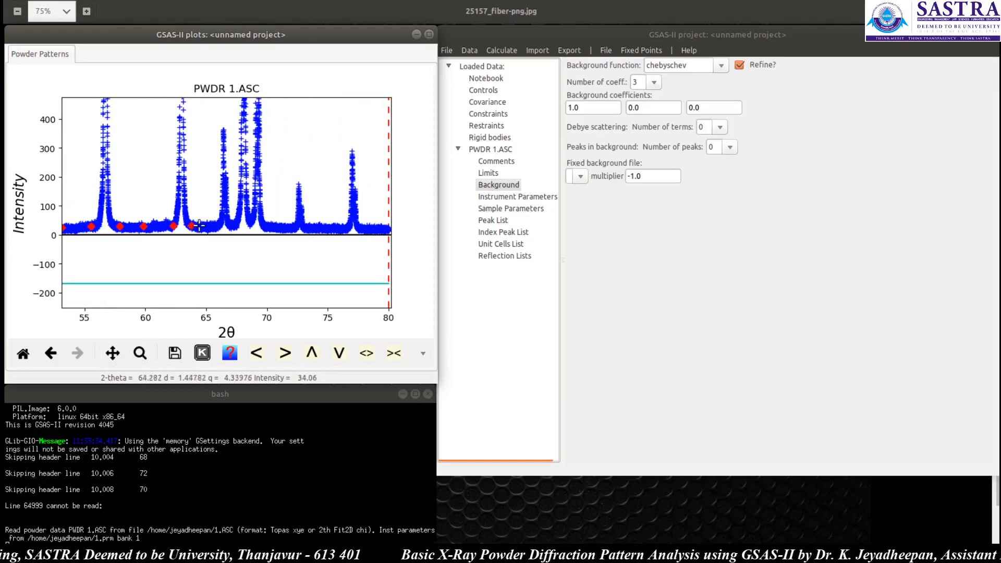
{"action": "left_click", "coordinate": [217, 226]}
{"action": "left_click", "coordinate": [232, 225]}
{"action": "left_click", "coordinate": [250, 223]}
{"action": "left_click", "coordinate": [266, 226]}
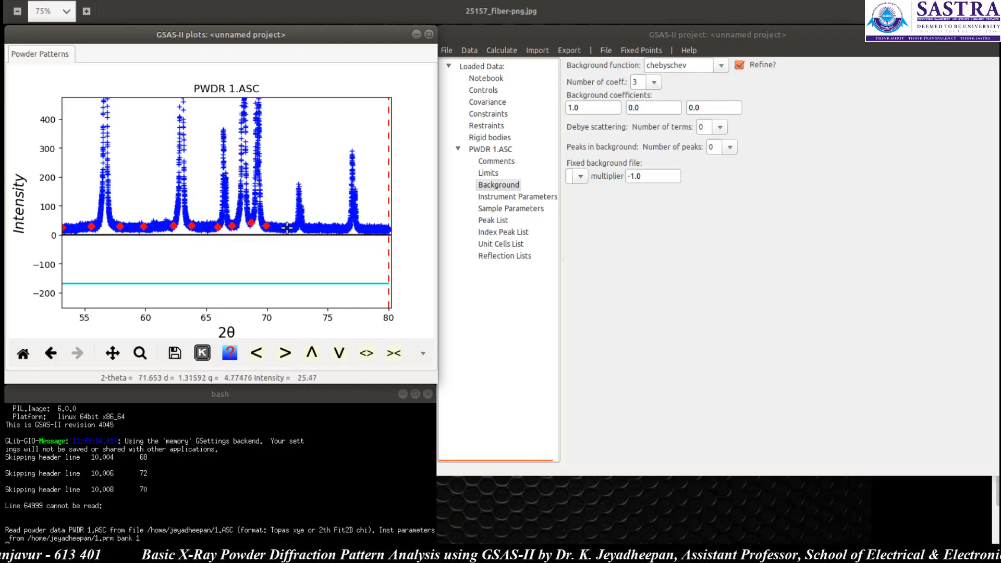
{"action": "left_click", "coordinate": [290, 227]}
{"action": "left_click", "coordinate": [311, 228]}
{"action": "left_click", "coordinate": [340, 229]}
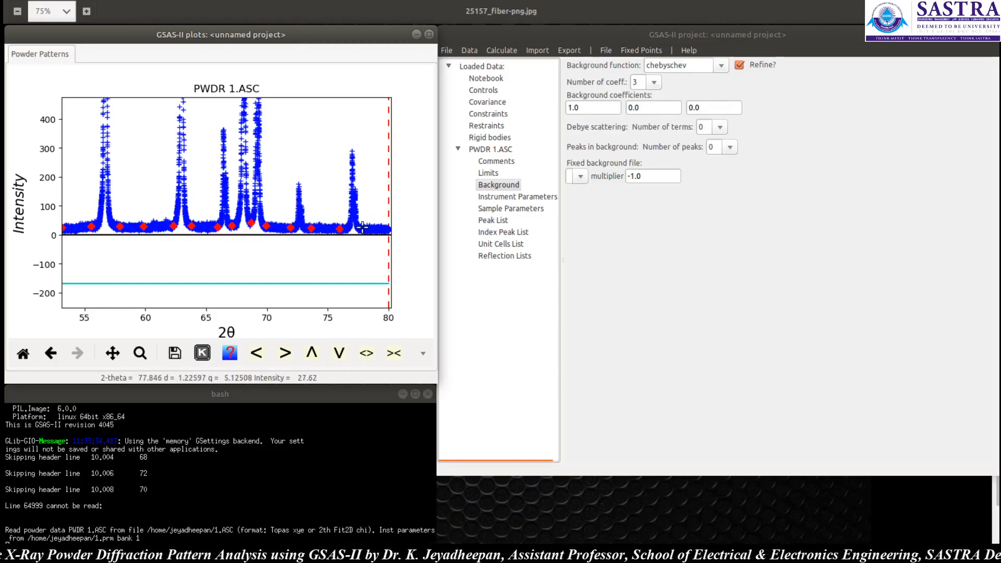
Step: Set the Chebyshev background to 8 coefficients and fit the background to the fixed points
{"action": "left_click", "coordinate": [113, 354]}
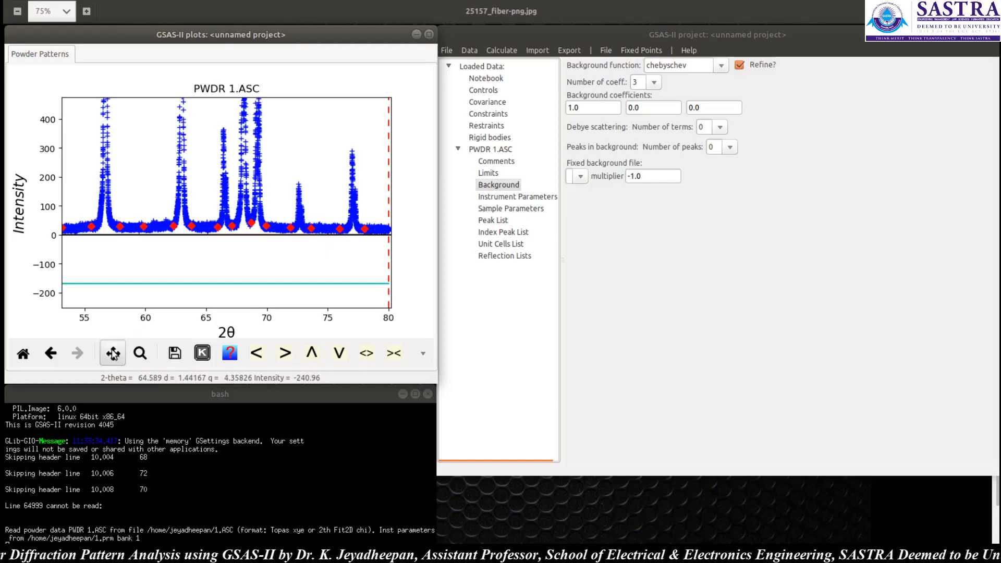
{"action": "left_click_drag", "start_coordinate": [301, 270], "coordinate": [210, 258]}
{"action": "left_click_drag", "start_coordinate": [157, 266], "coordinate": [168, 269]}
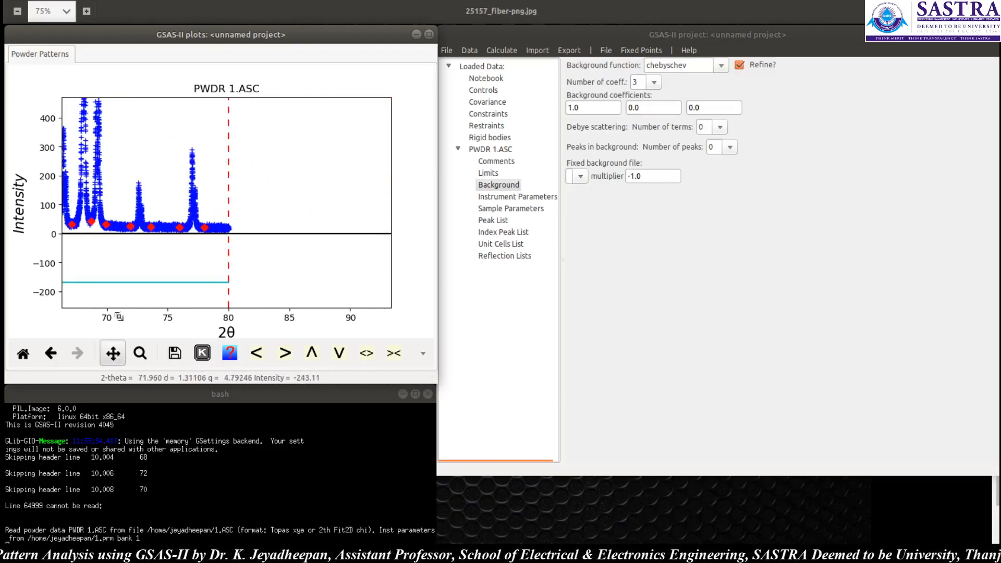
{"action": "left_click", "coordinate": [113, 353]}
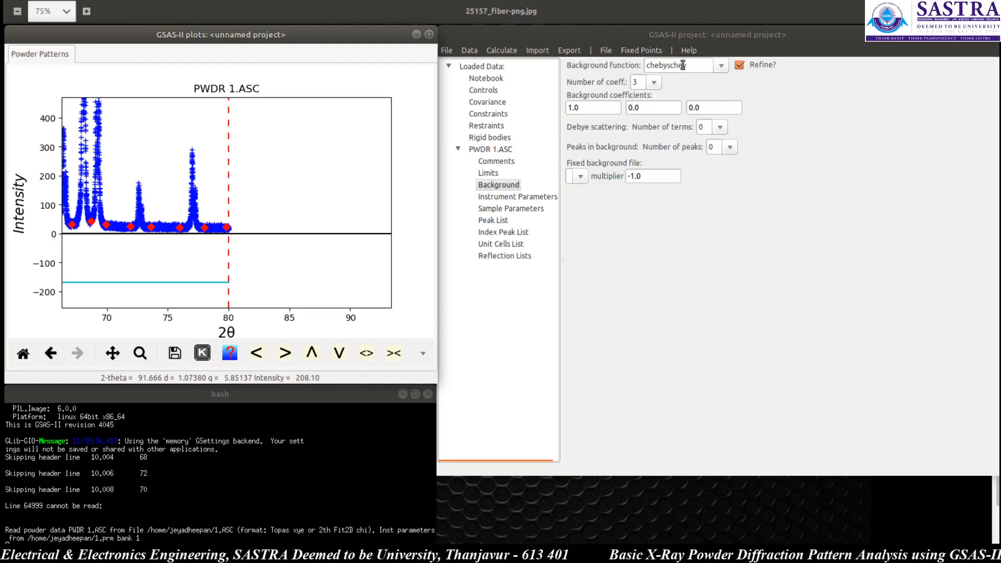
{"action": "left_click", "coordinate": [653, 83]}
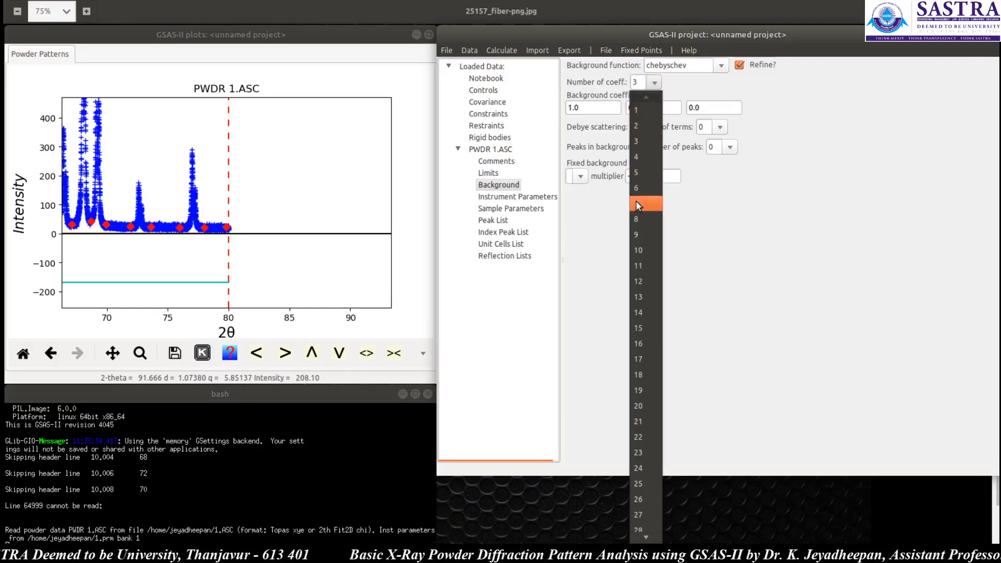
{"action": "left_click", "coordinate": [637, 217]}
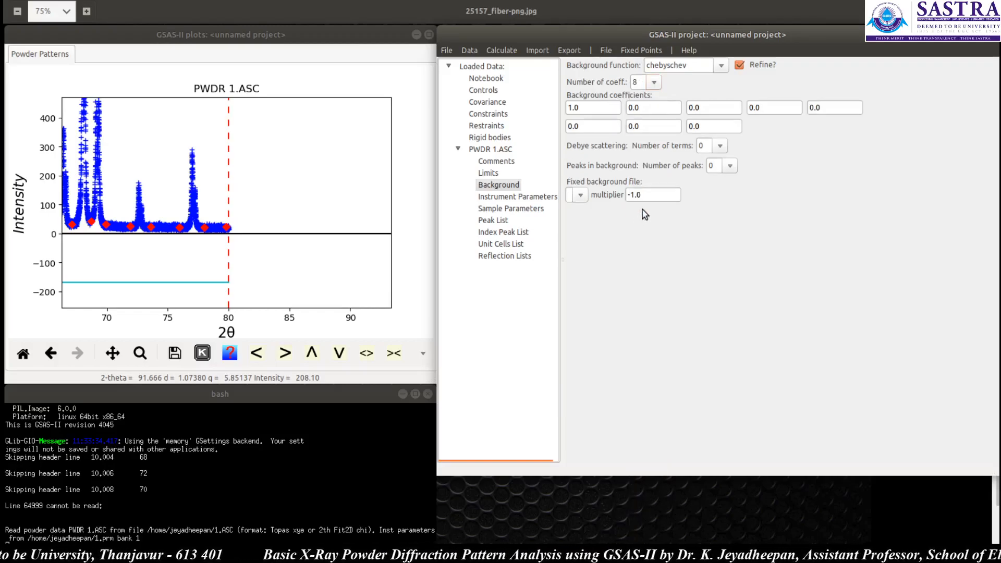
{"action": "left_click", "coordinate": [640, 50]}
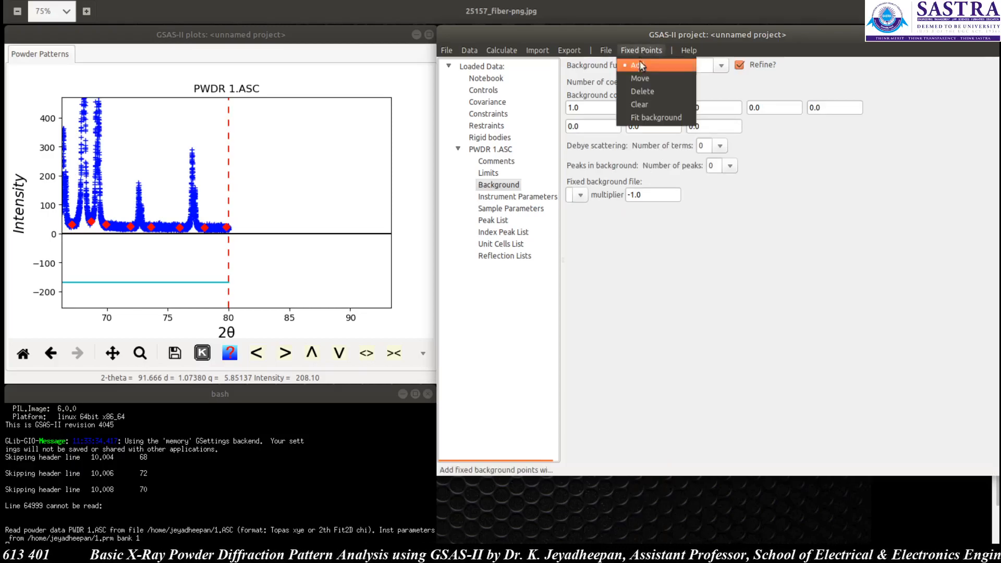
{"action": "left_click", "coordinate": [655, 118]}
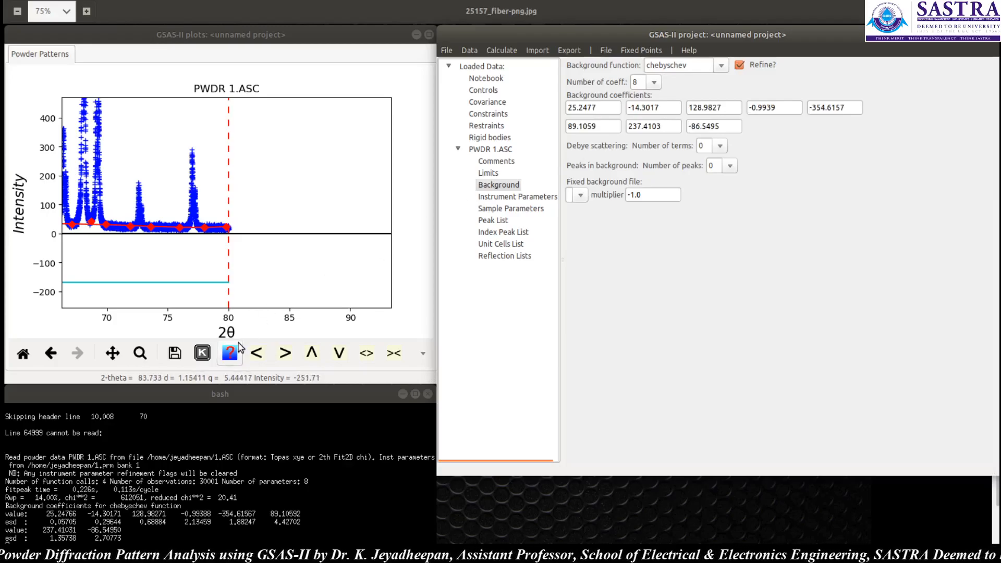
Step: Increase the background coefficients to 12 and refit the background to the fixed points
{"action": "left_click", "coordinate": [112, 353]}
{"action": "left_click_drag", "start_coordinate": [152, 268], "coordinate": [406, 249]}
{"action": "left_click_drag", "start_coordinate": [239, 262], "coordinate": [407, 246]}
{"action": "left_click_drag", "start_coordinate": [139, 234], "coordinate": [223, 230]}
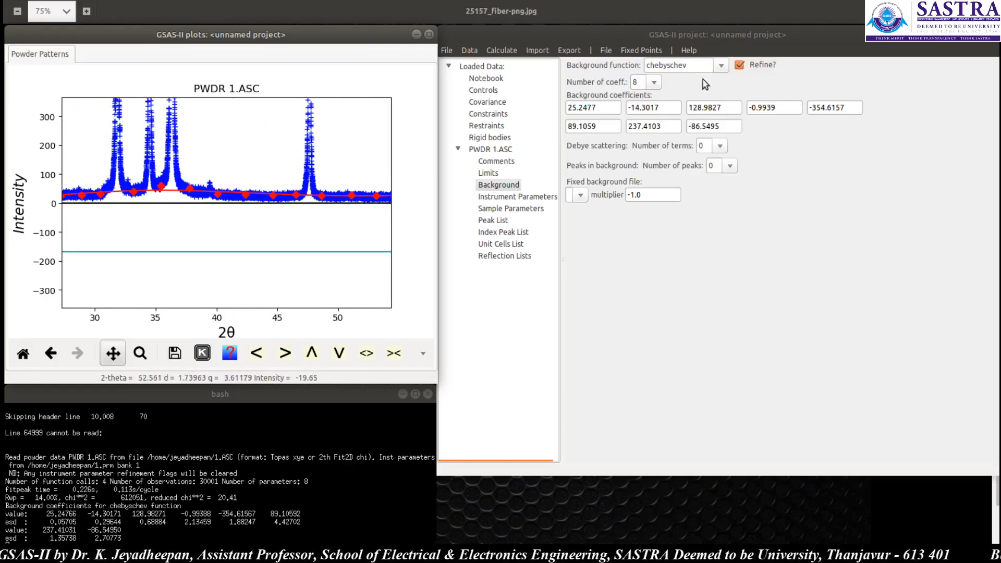
{"action": "left_click", "coordinate": [654, 83]}
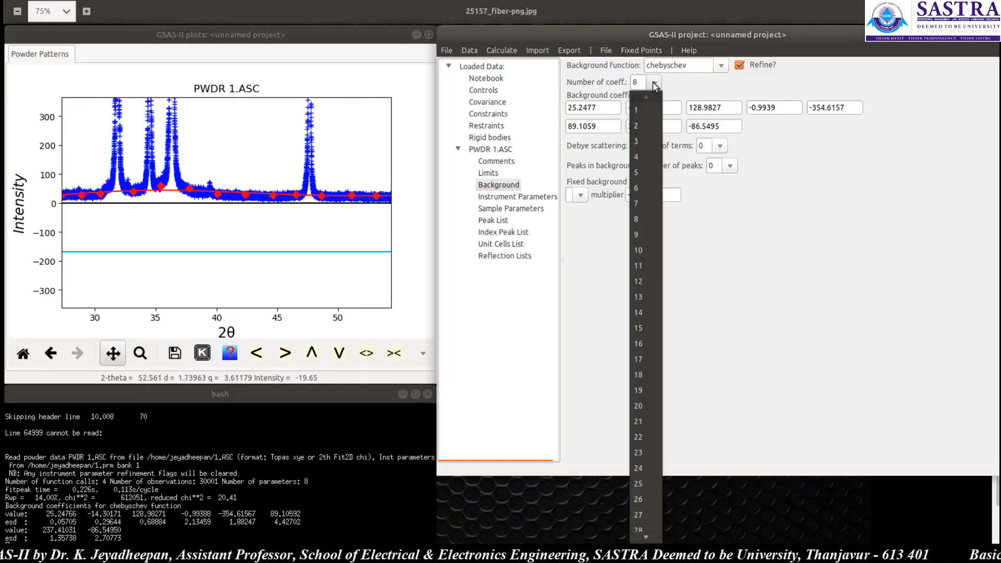
{"action": "left_click", "coordinate": [643, 282]}
{"action": "left_click", "coordinate": [641, 50]}
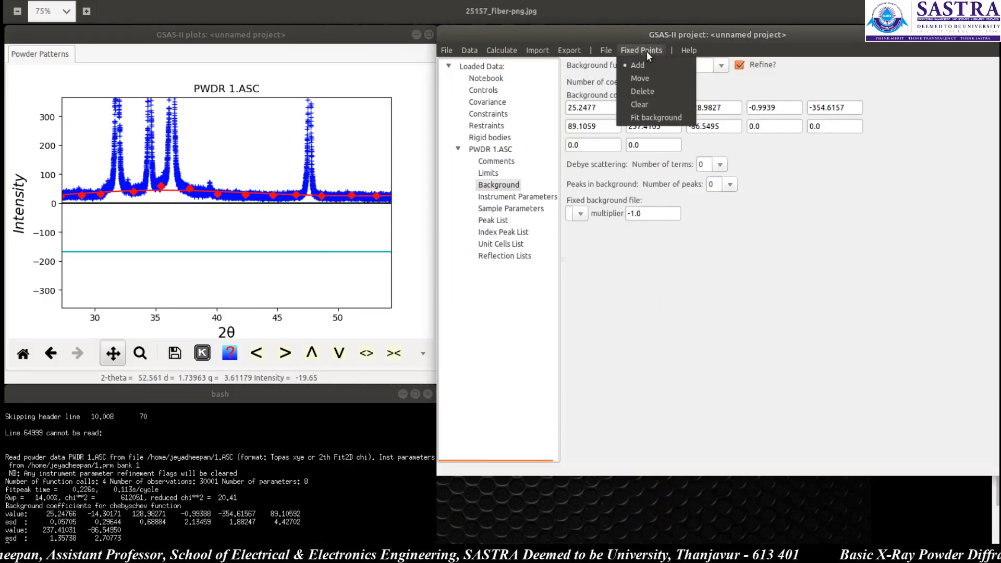
{"action": "left_click", "coordinate": [661, 117]}
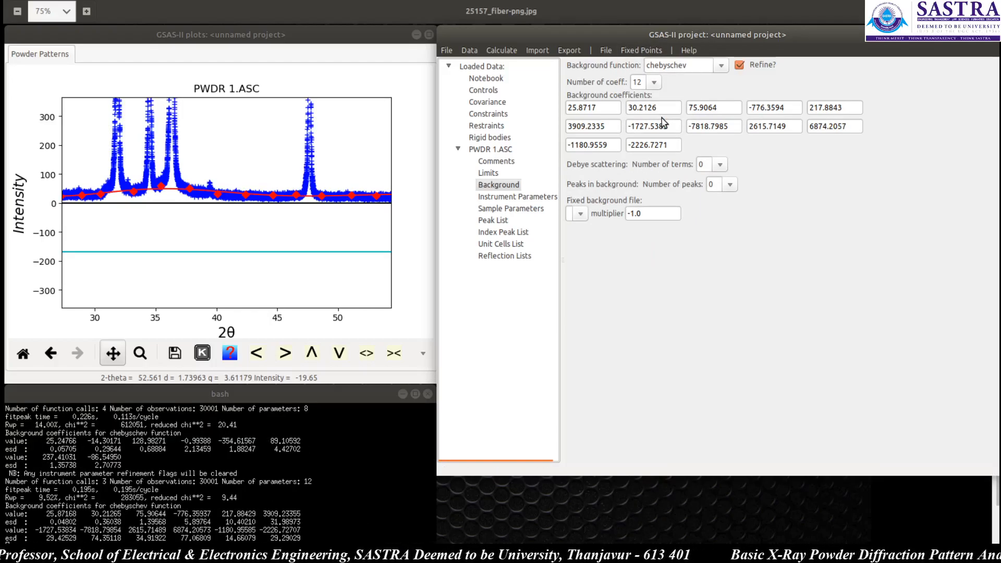
Step: Increase the background coefficients to 14 and fit the background again
{"action": "left_click", "coordinate": [654, 83]}
{"action": "left_click", "coordinate": [639, 312]}
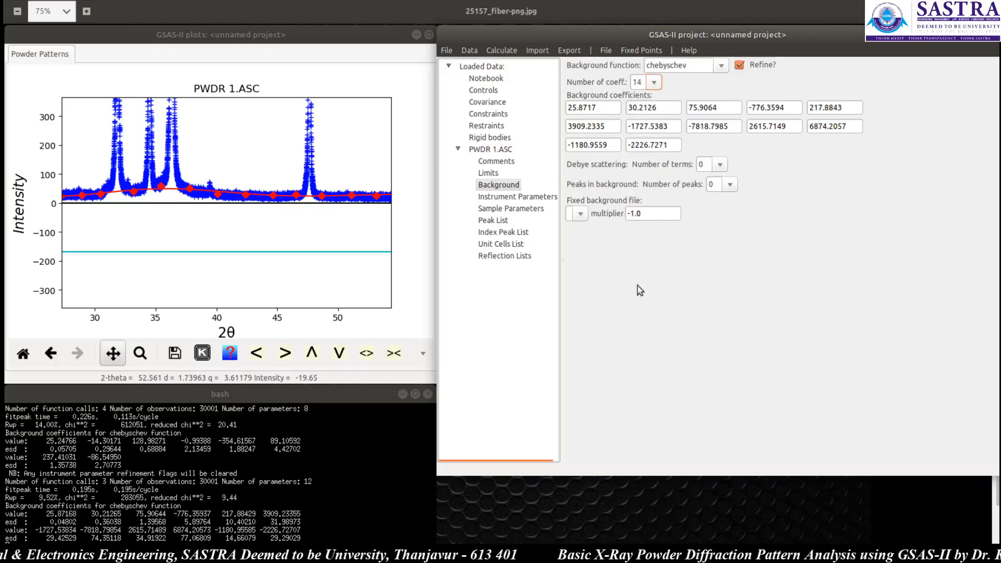
{"action": "left_click", "coordinate": [636, 51]}
{"action": "left_click", "coordinate": [646, 117]}
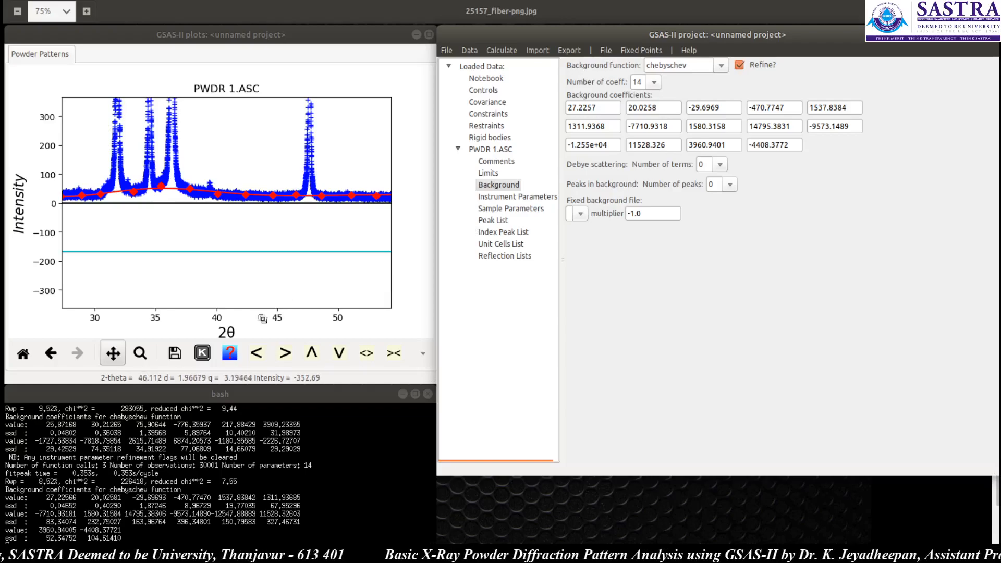
Step: Pan across the pattern to inspect the fitted background curve, then restore the full view
{"action": "left_click", "coordinate": [119, 357]}
{"action": "left_click_drag", "start_coordinate": [127, 245], "coordinate": [182, 239]}
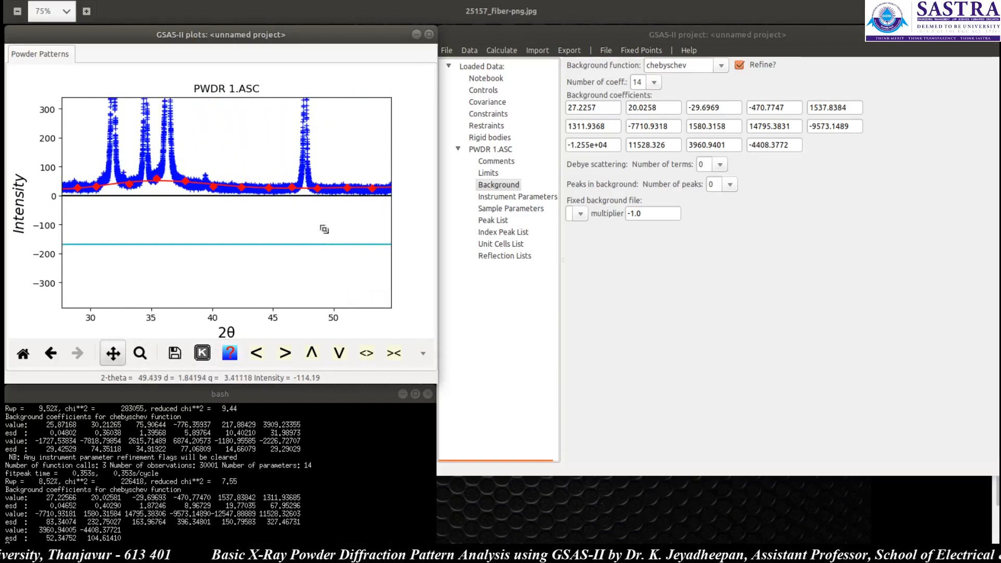
{"action": "left_click_drag", "start_coordinate": [326, 228], "coordinate": [123, 227]}
{"action": "left_click_drag", "start_coordinate": [362, 241], "coordinate": [205, 230]}
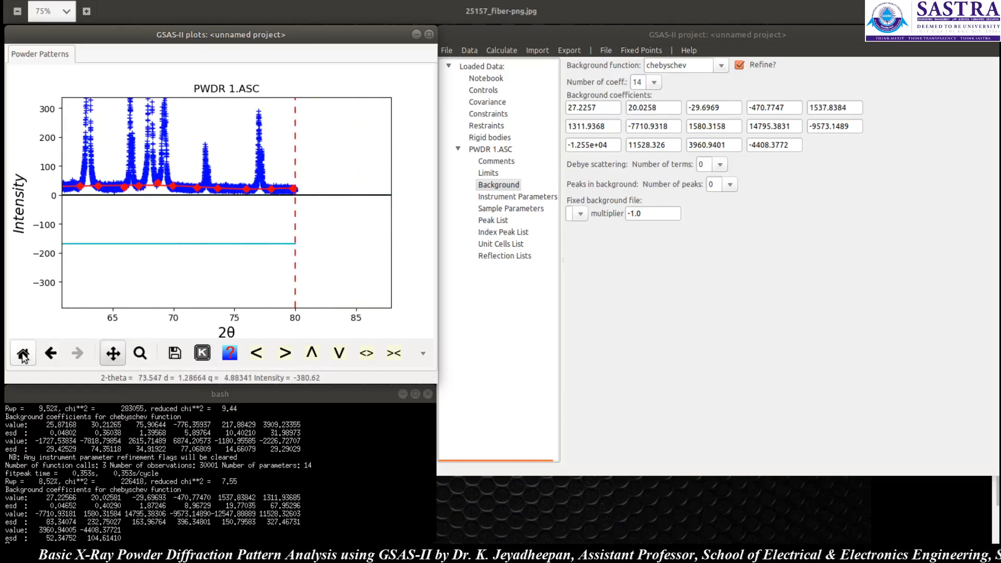
{"action": "left_click", "coordinate": [23, 353]}
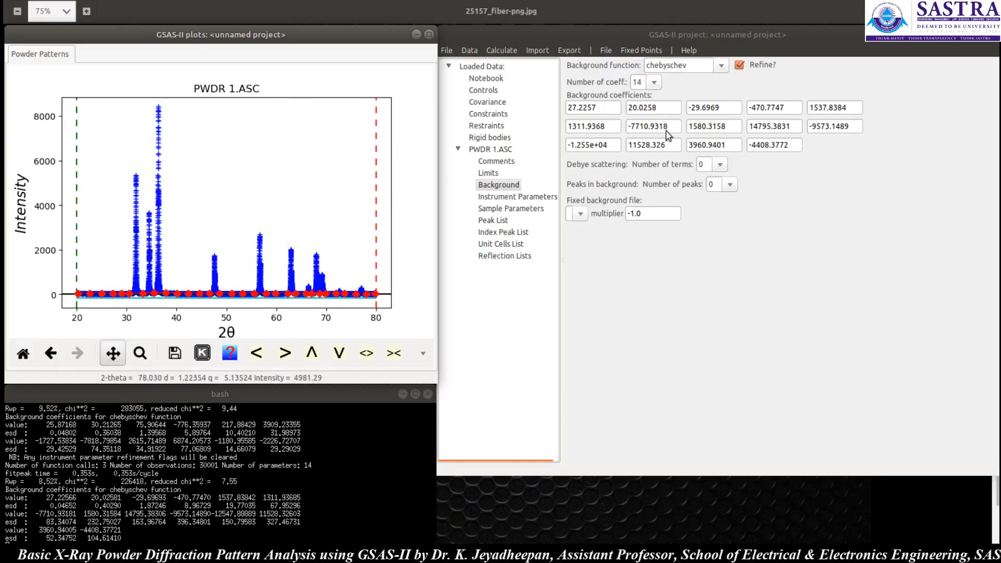
Step: Open the instrument parameters and review the wavelength and zero-shift settings
{"action": "left_click", "coordinate": [527, 197]}
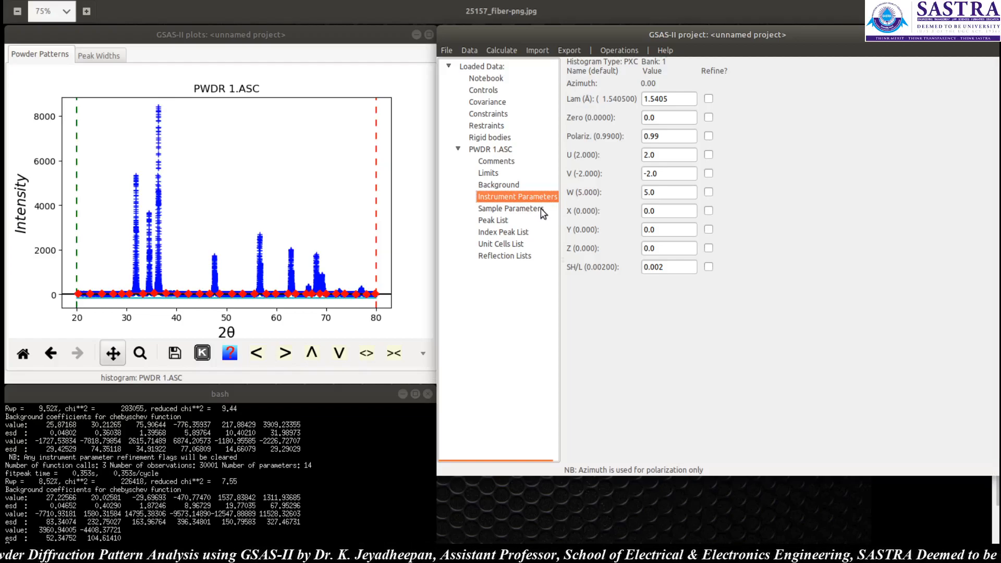
{"action": "left_click", "coordinate": [686, 98]}
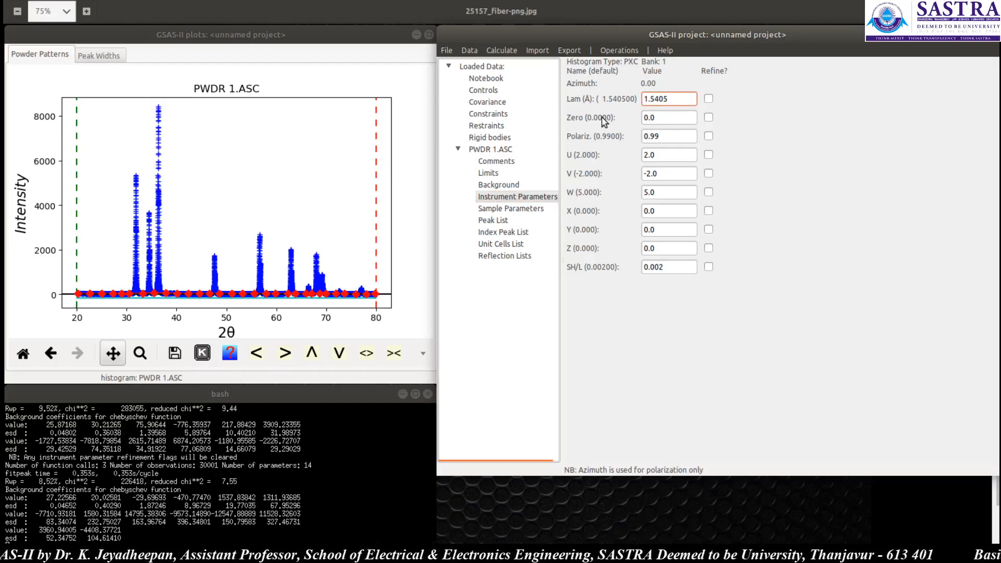
{"action": "left_click", "coordinate": [666, 115]}
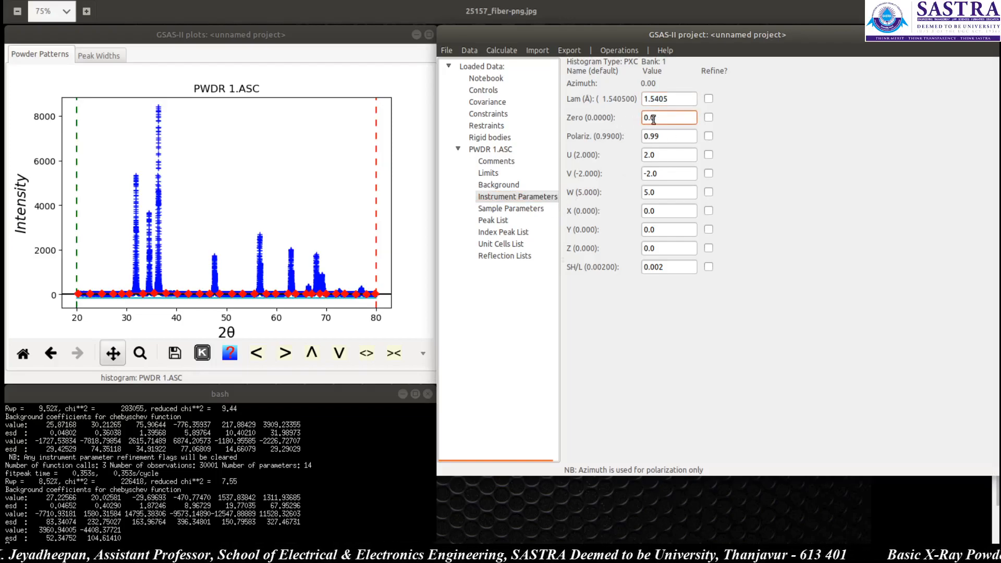
{"action": "left_click", "coordinate": [708, 118]}
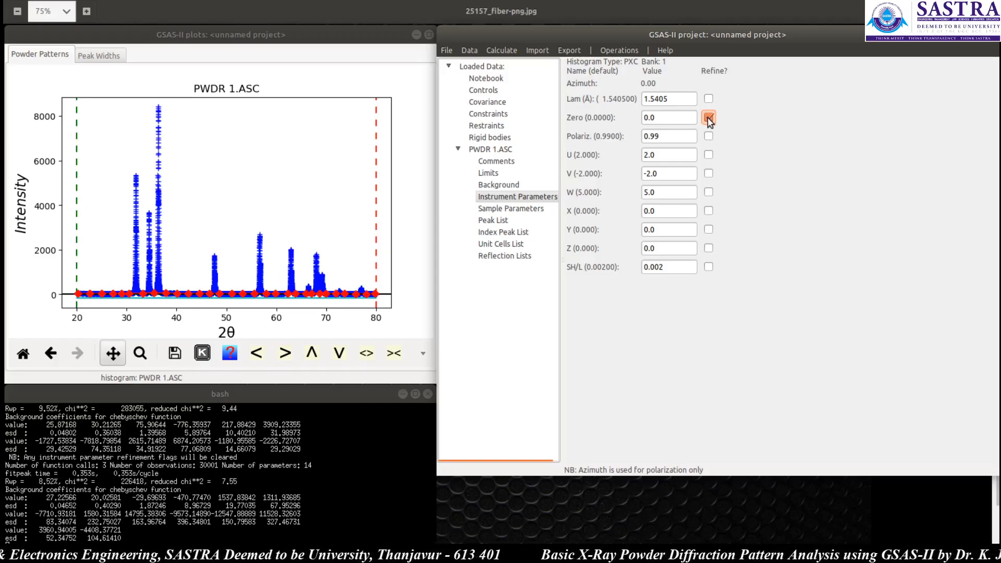
{"action": "left_click", "coordinate": [709, 118]}
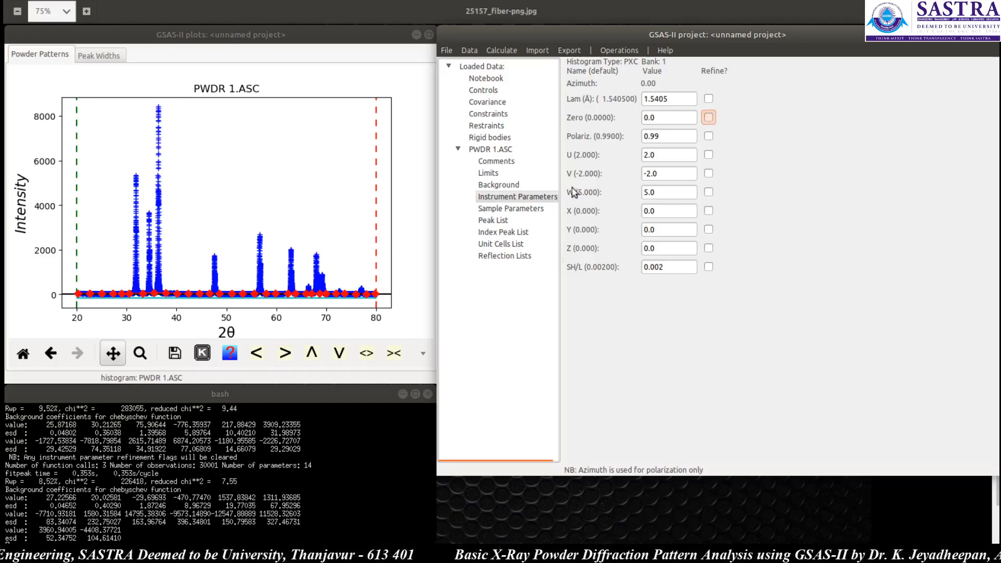
Step: Open the sample parameters and set the instrument name to PANalytical X'Pert PRO MPD
{"action": "left_click", "coordinate": [506, 210]}
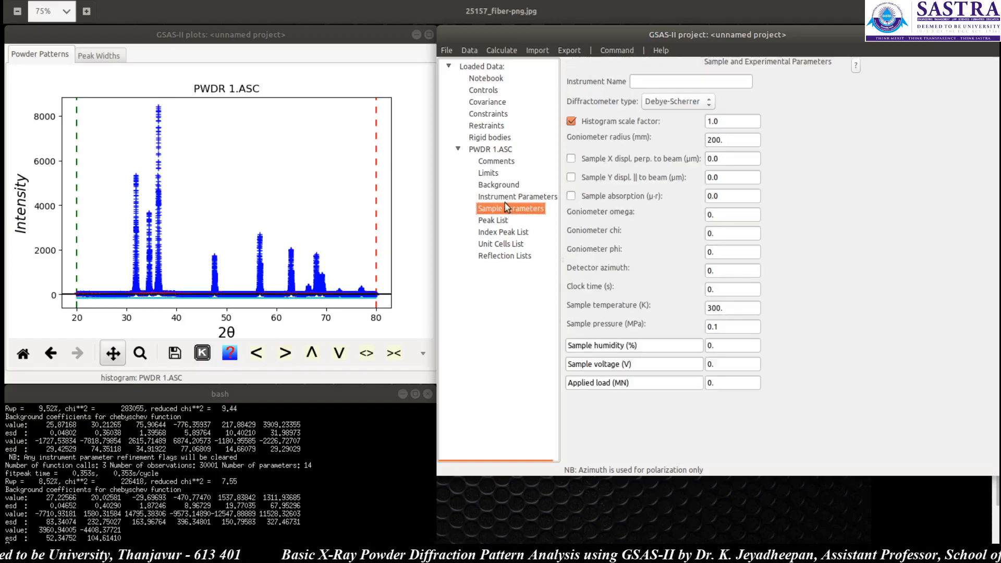
{"action": "left_click", "coordinate": [698, 80]}
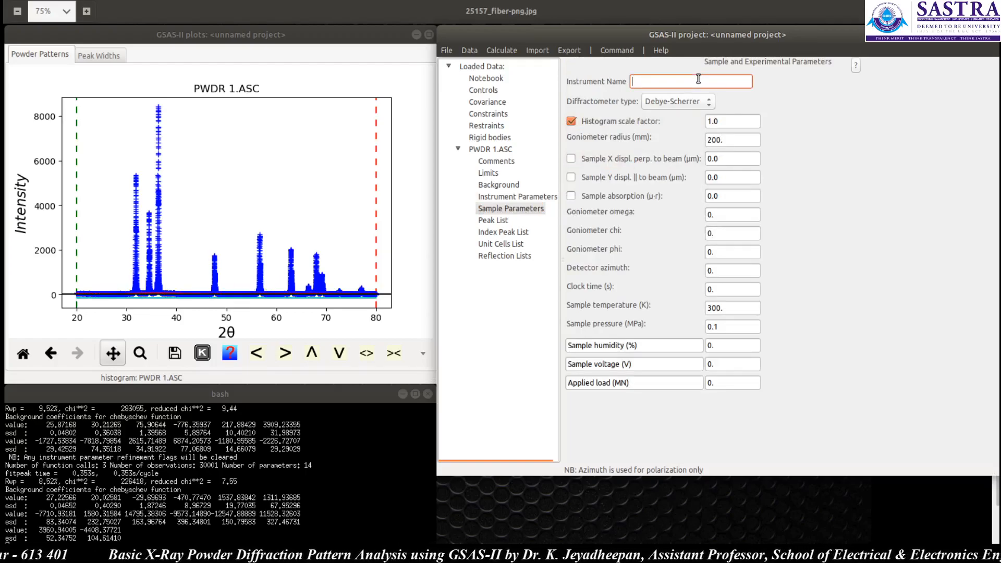
{"action": "type", "text": "PAN"}
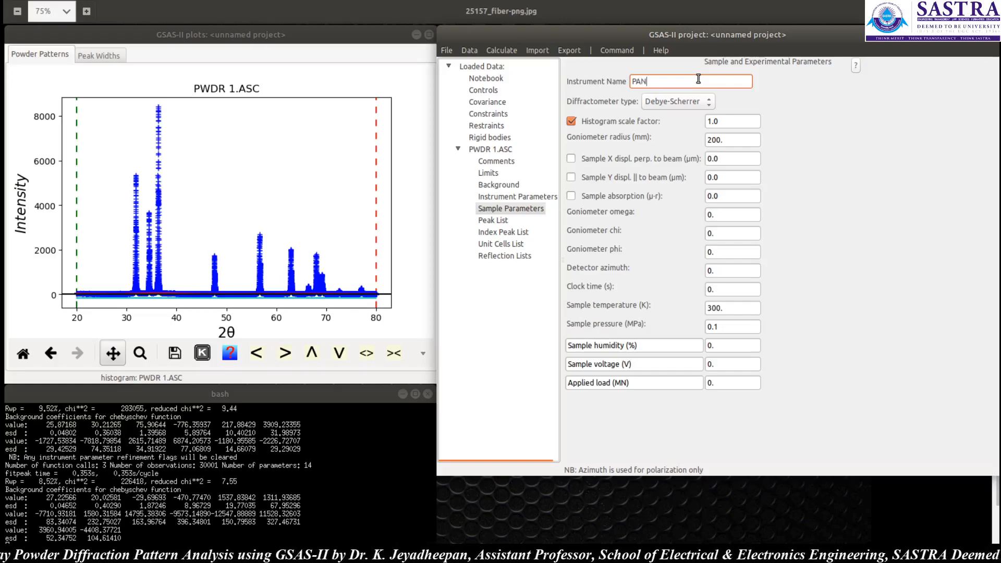
{"action": "type", "text": "alytical X"}
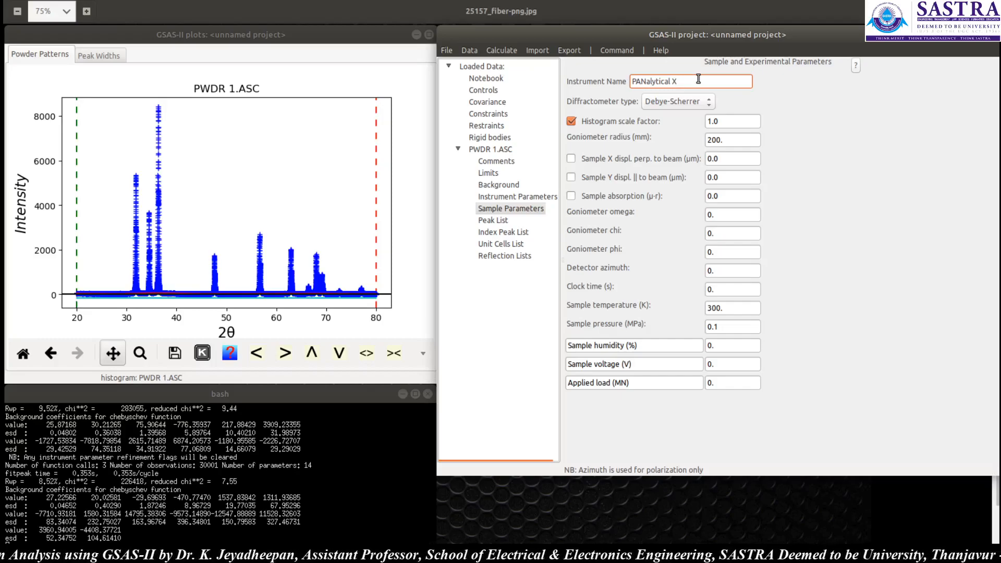
{"action": "type", "text": "'Per"}
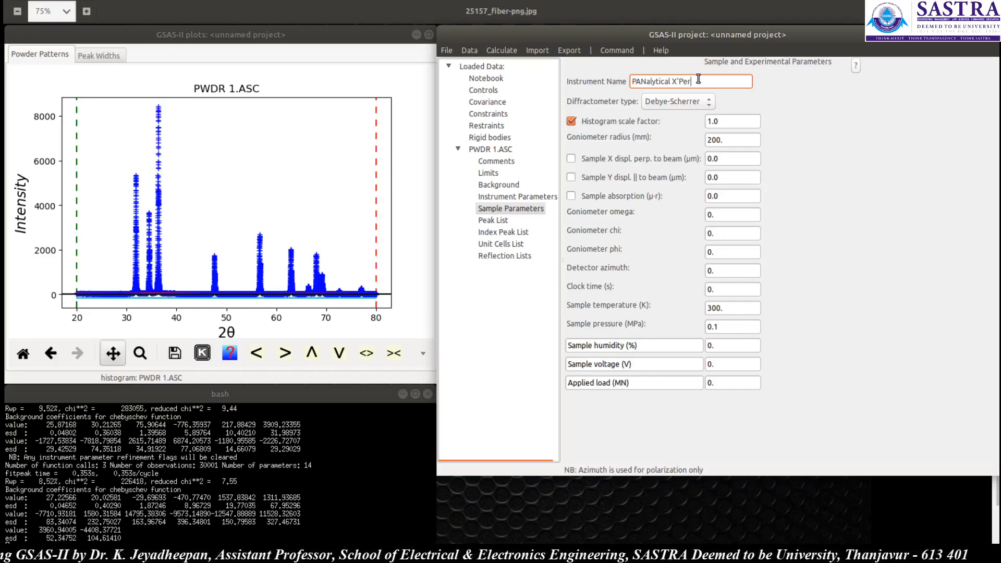
{"action": "type", "text": "t PRO"}
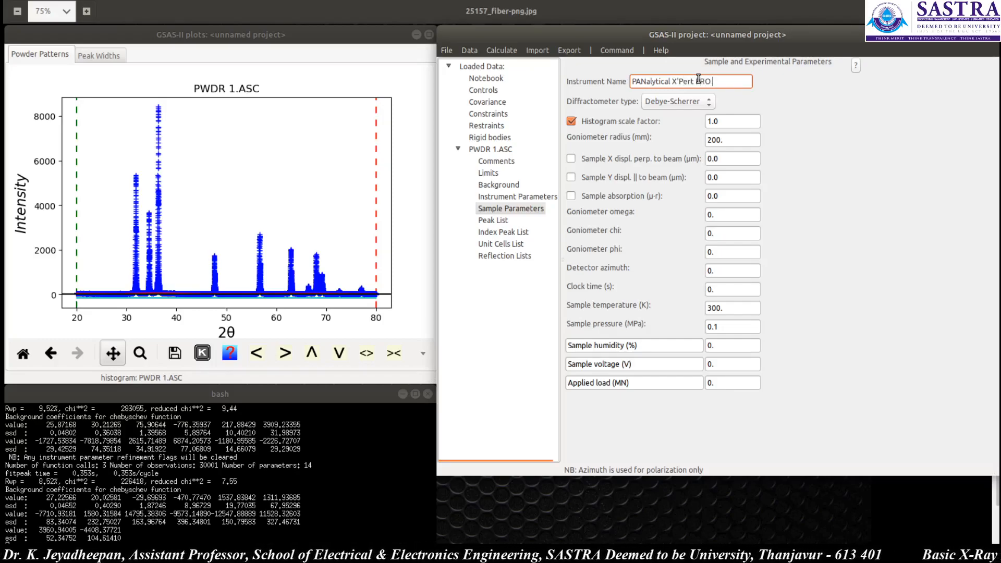
{"action": "type", "text": " MPD"}
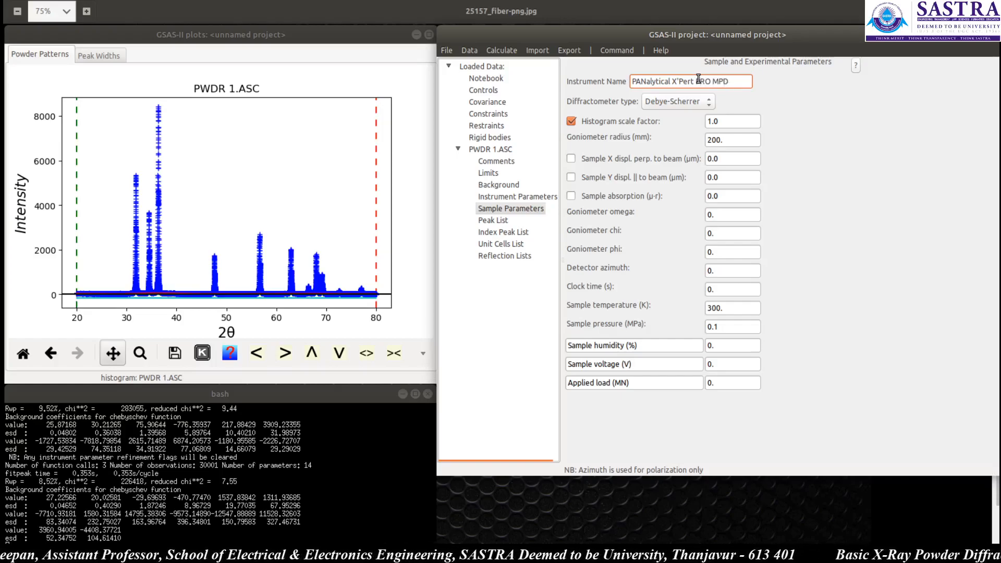
Step: Set the diffractometer type to Bragg-Brentano
{"action": "left_click", "coordinate": [697, 101]}
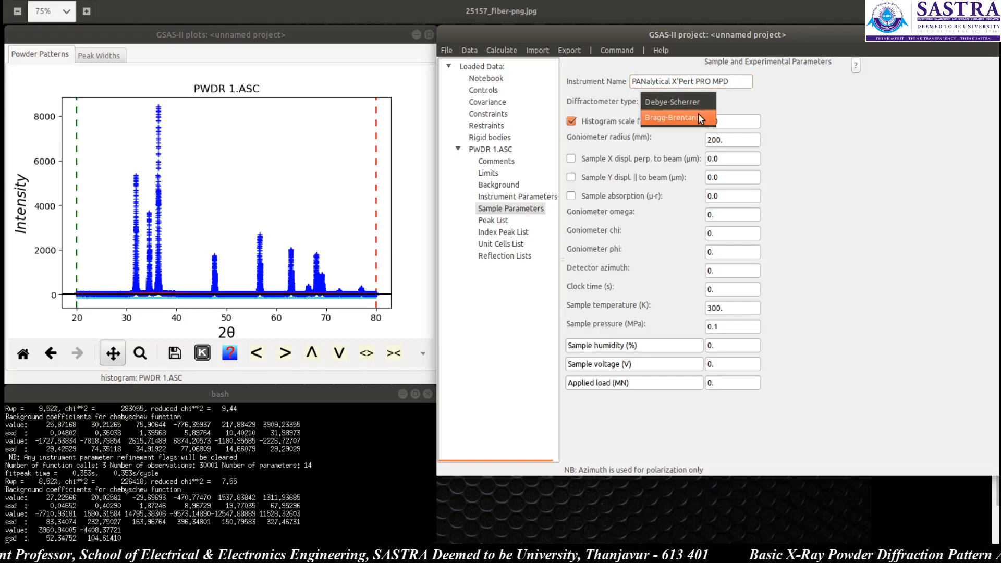
{"action": "left_click", "coordinate": [697, 118]}
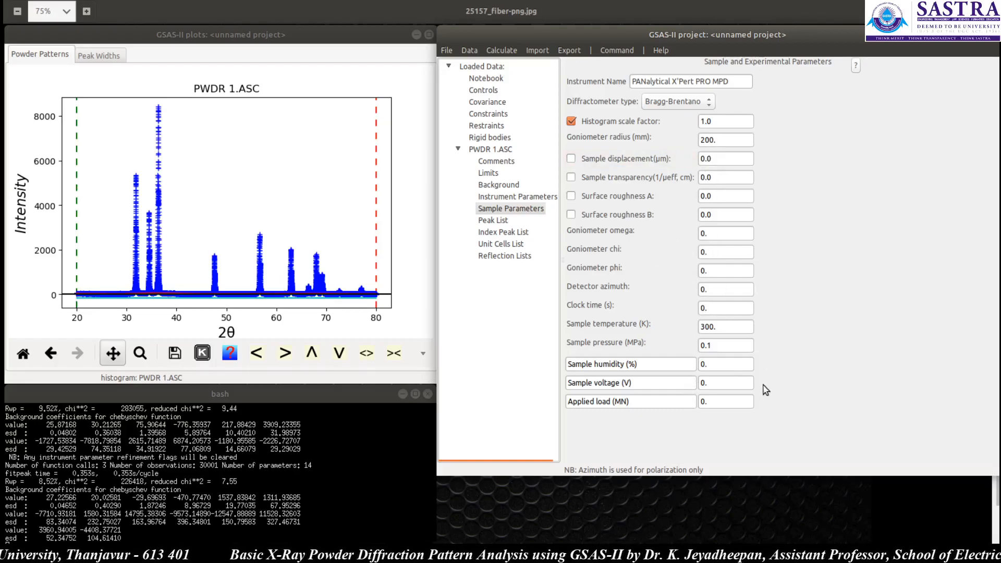
{"action": "left_click", "coordinate": [722, 141]}
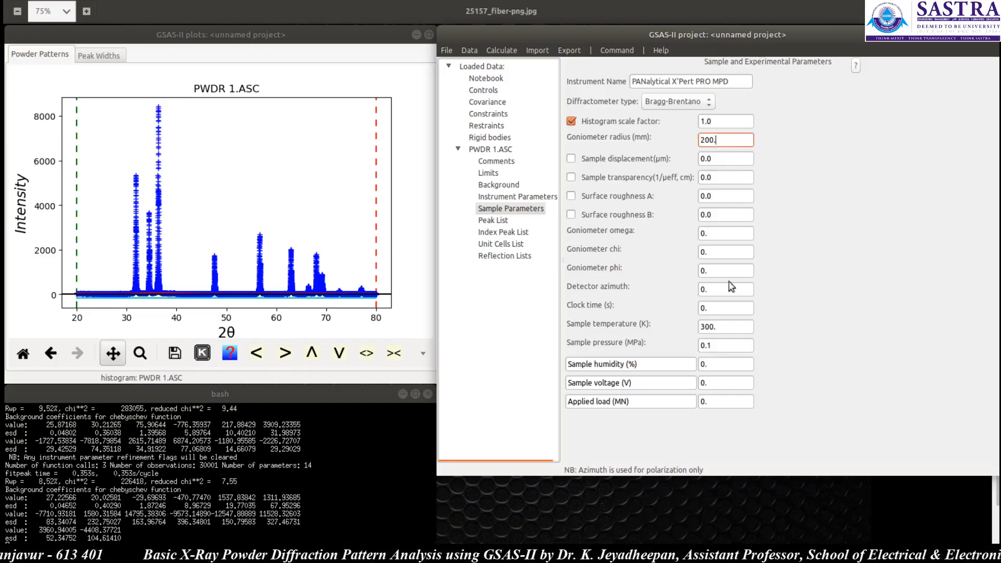
Step: Open the peak list and run an automatic peak search
{"action": "left_click", "coordinate": [494, 221]}
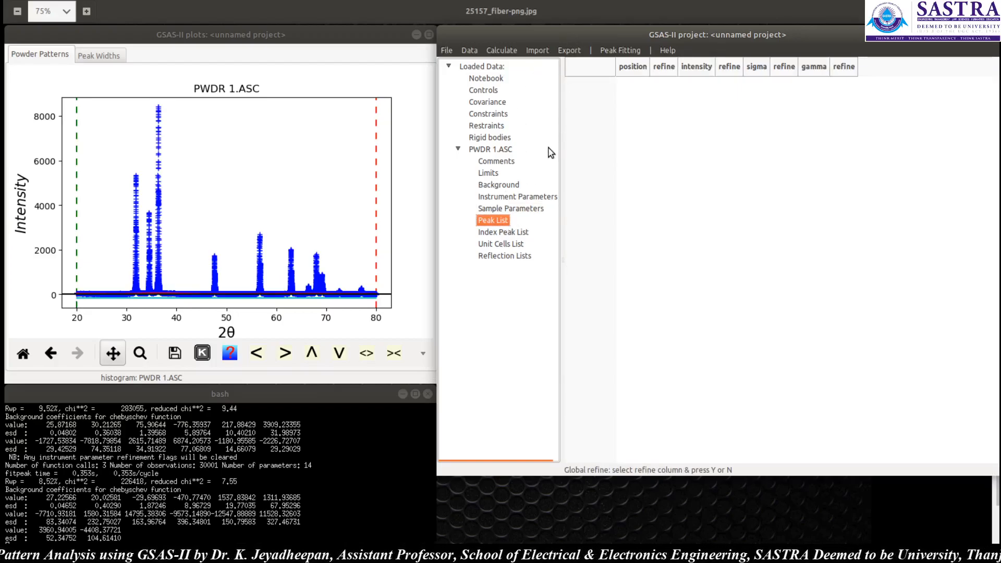
{"action": "left_click", "coordinate": [615, 49]}
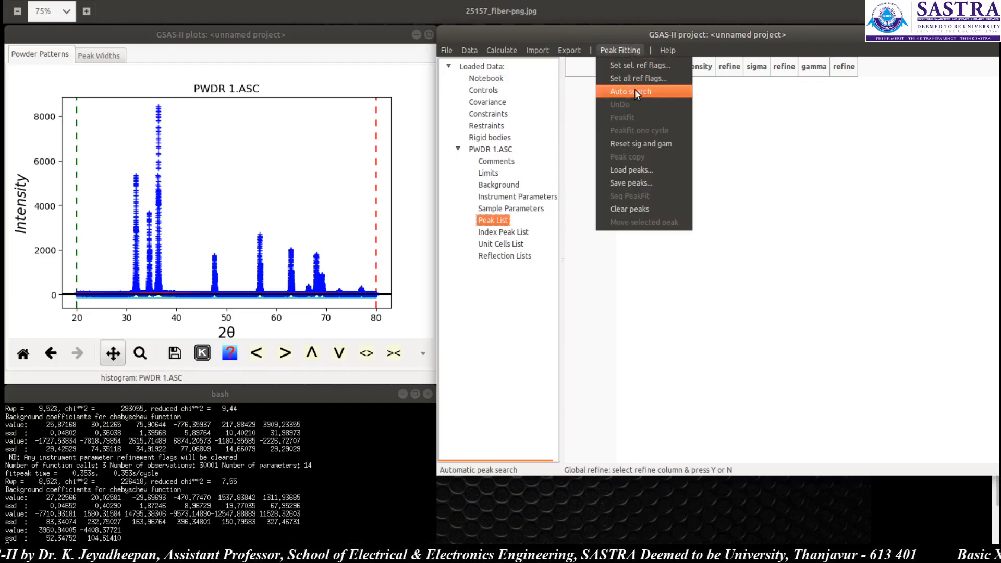
{"action": "left_click", "coordinate": [599, 92]}
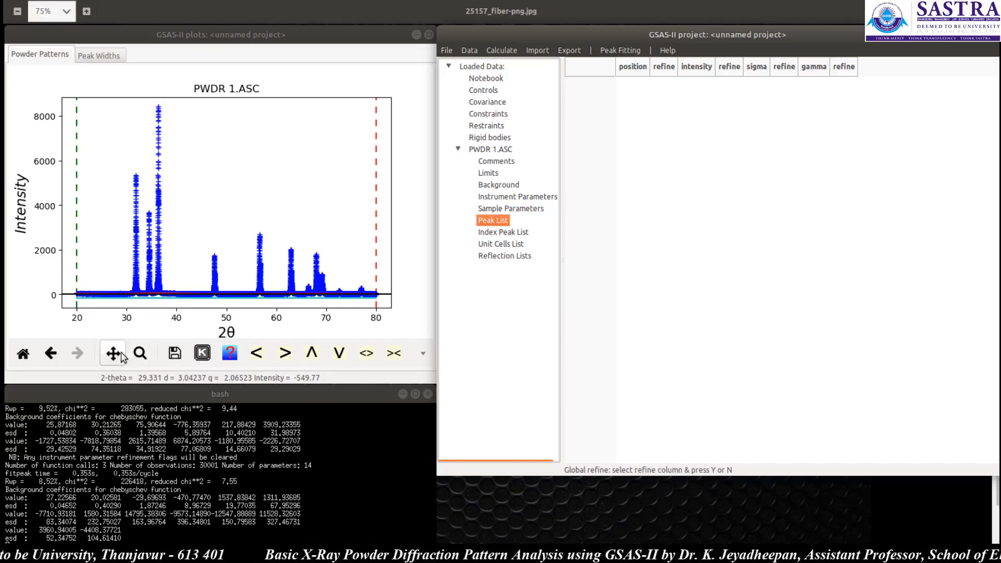
Step: Zoom into the 30–38° region and add peaks at about 31.8°, 34.45° and 36.26° 2θ
{"action": "left_click", "coordinate": [140, 353]}
{"action": "left_click_drag", "start_coordinate": [117, 101], "coordinate": [177, 316]}
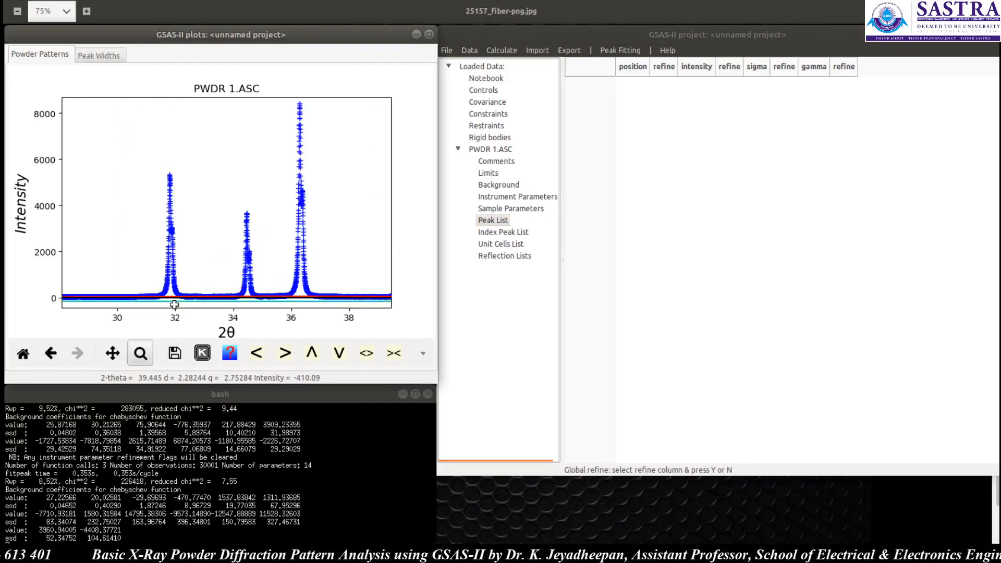
{"action": "left_click", "coordinate": [138, 353]}
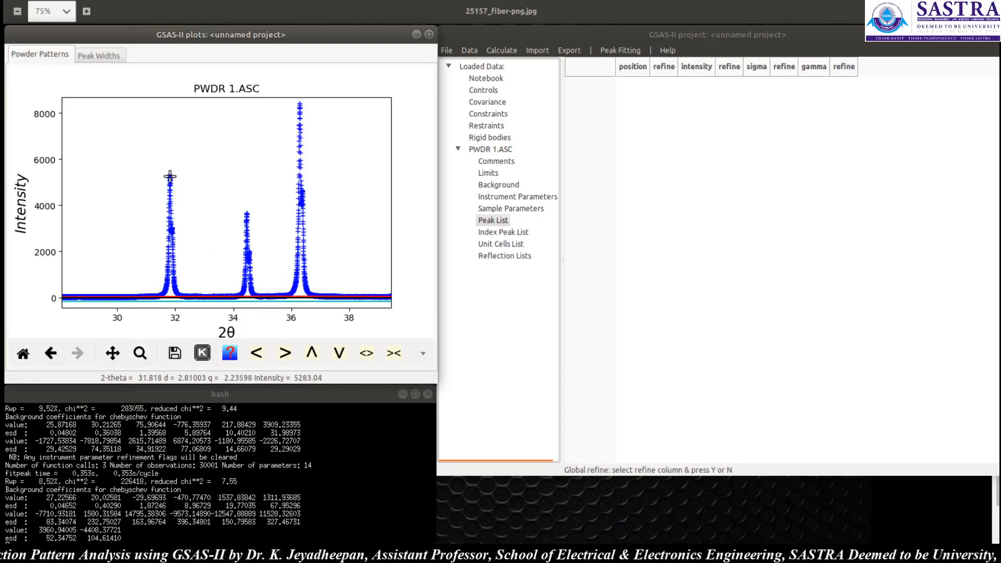
{"action": "left_click", "coordinate": [170, 176]}
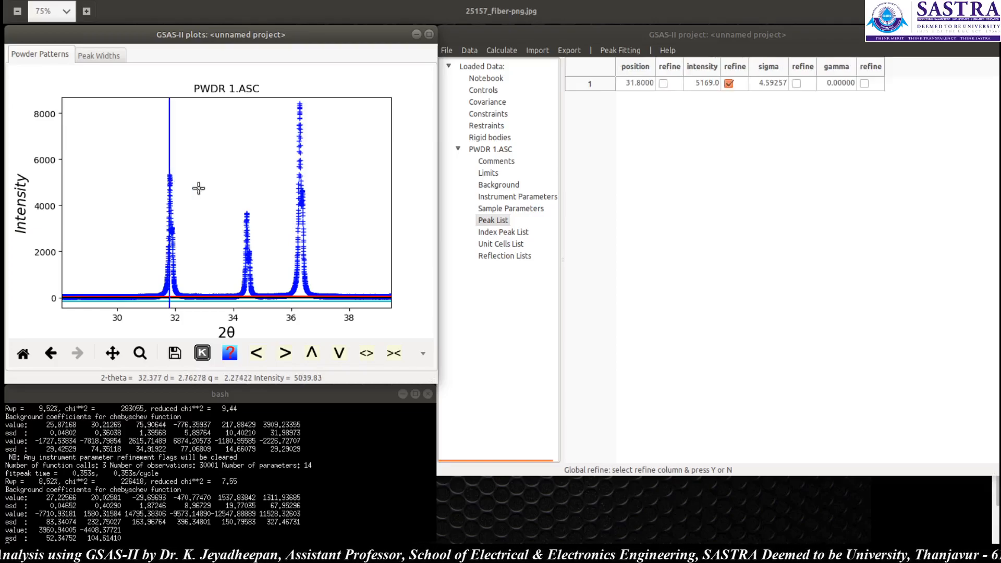
{"action": "left_click", "coordinate": [245, 216]}
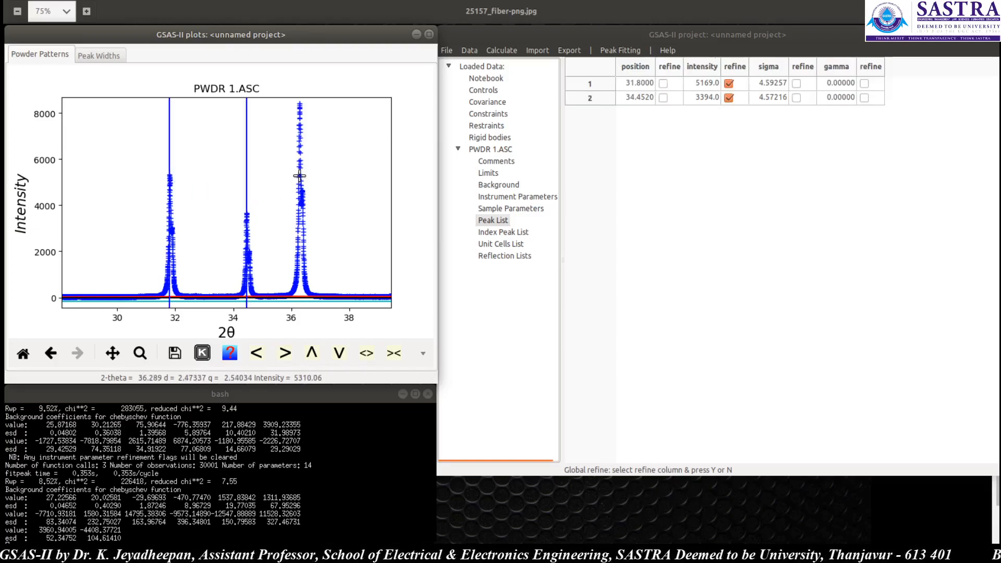
{"action": "left_click", "coordinate": [298, 177]}
Step: Add peaks at about 47.57° and 56.62° 2θ to the peak list
{"action": "left_click", "coordinate": [113, 354]}
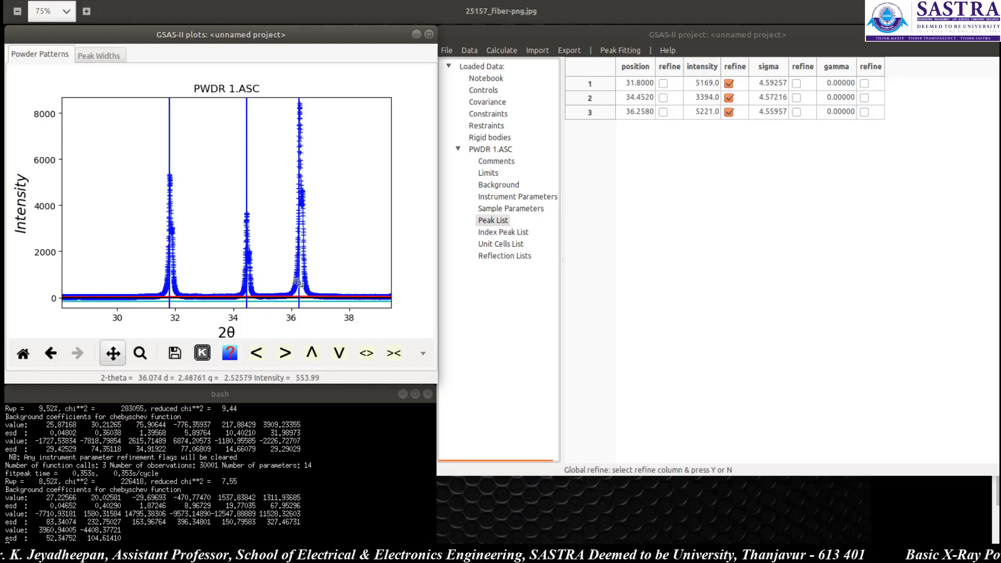
{"action": "left_click_drag", "start_coordinate": [362, 261], "coordinate": [165, 254]}
{"action": "left_click_drag", "start_coordinate": [310, 248], "coordinate": [148, 248]}
{"action": "left_click", "coordinate": [113, 354]}
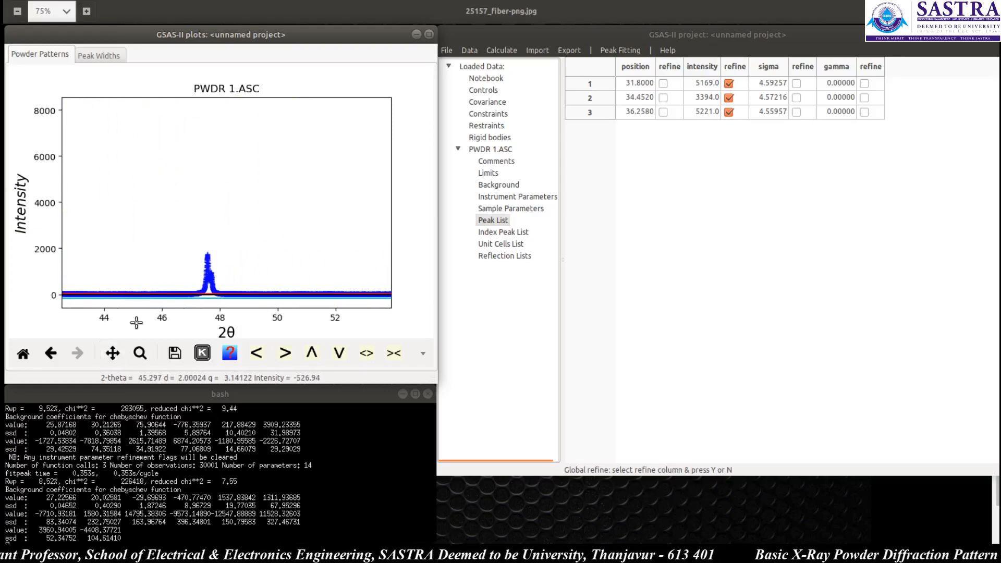
{"action": "left_click", "coordinate": [207, 253]}
{"action": "left_click", "coordinate": [113, 353]}
{"action": "left_click_drag", "start_coordinate": [302, 261], "coordinate": [143, 257]}
{"action": "left_click", "coordinate": [113, 354]}
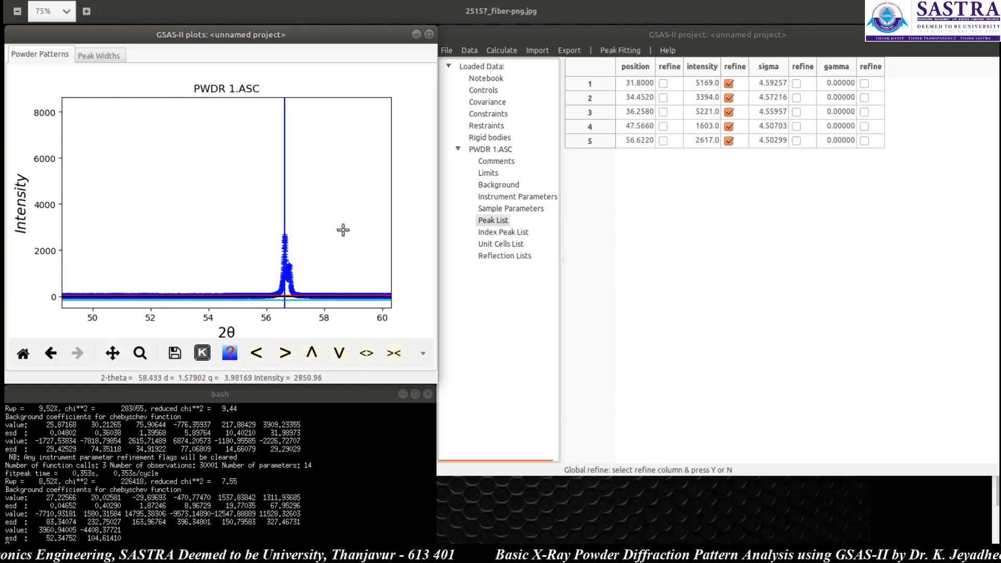
Step: Add a peak at about 62.88° 2θ to the peak list
{"action": "left_click", "coordinate": [113, 354]}
{"action": "left_click_drag", "start_coordinate": [339, 254], "coordinate": [132, 264]}
{"action": "left_click", "coordinate": [112, 354]}
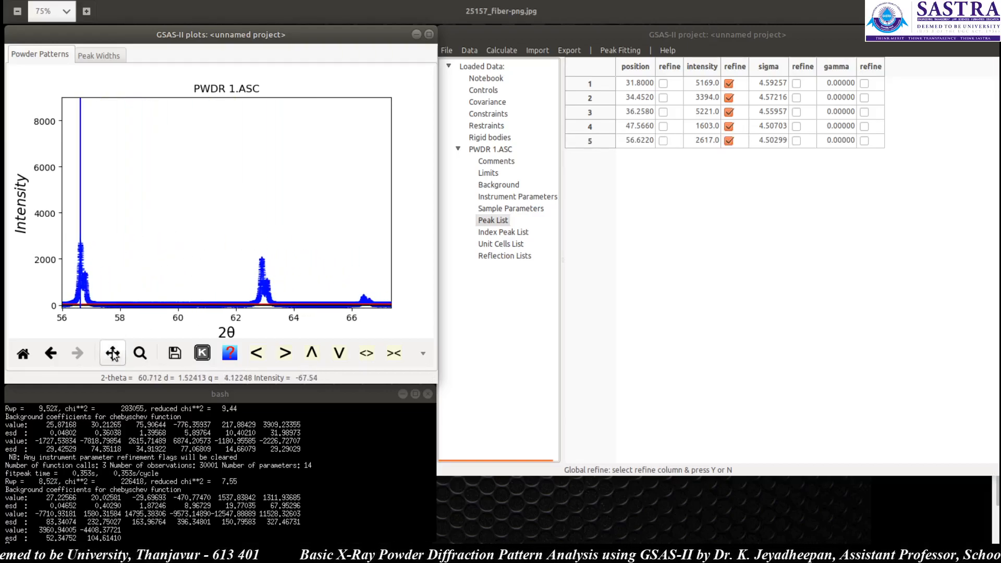
{"action": "left_click", "coordinate": [262, 258]}
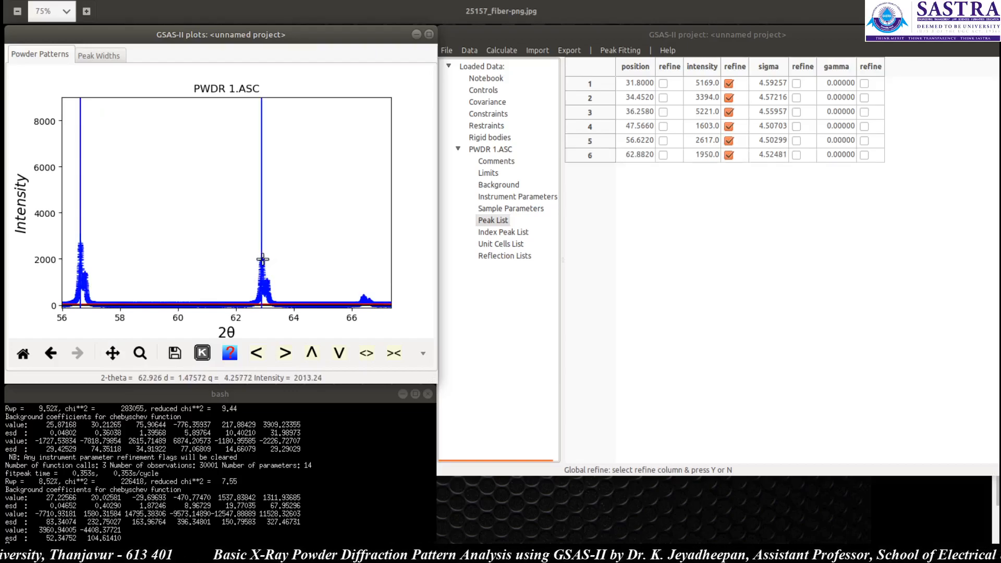
Step: Add peaks at about 66.37°, 67.97° and 69.09° 2θ to the peak list
{"action": "left_click", "coordinate": [113, 354]}
{"action": "left_click_drag", "start_coordinate": [342, 255], "coordinate": [219, 250]}
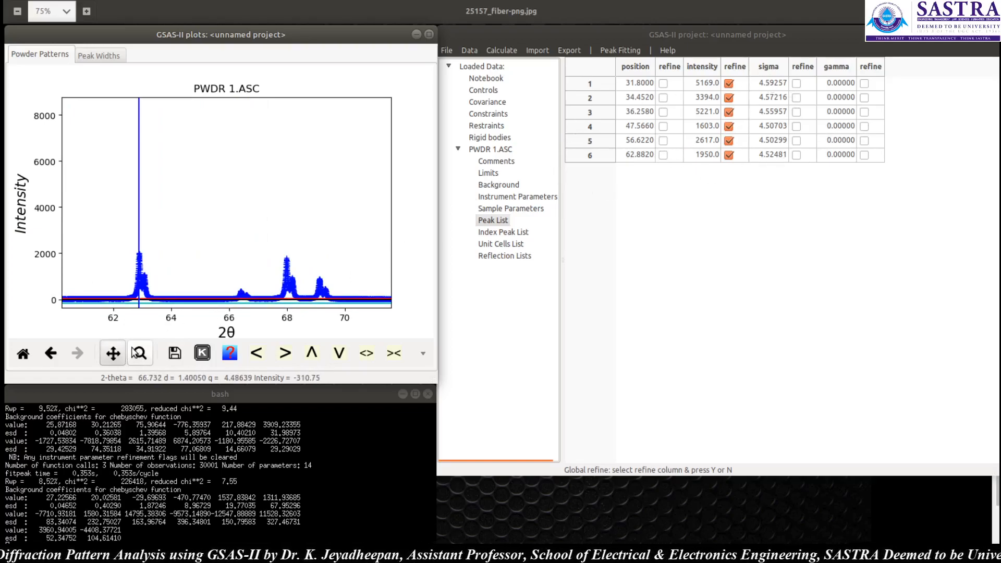
{"action": "left_click", "coordinate": [113, 354]}
{"action": "left_click", "coordinate": [240, 289]}
{"action": "left_click", "coordinate": [287, 261]}
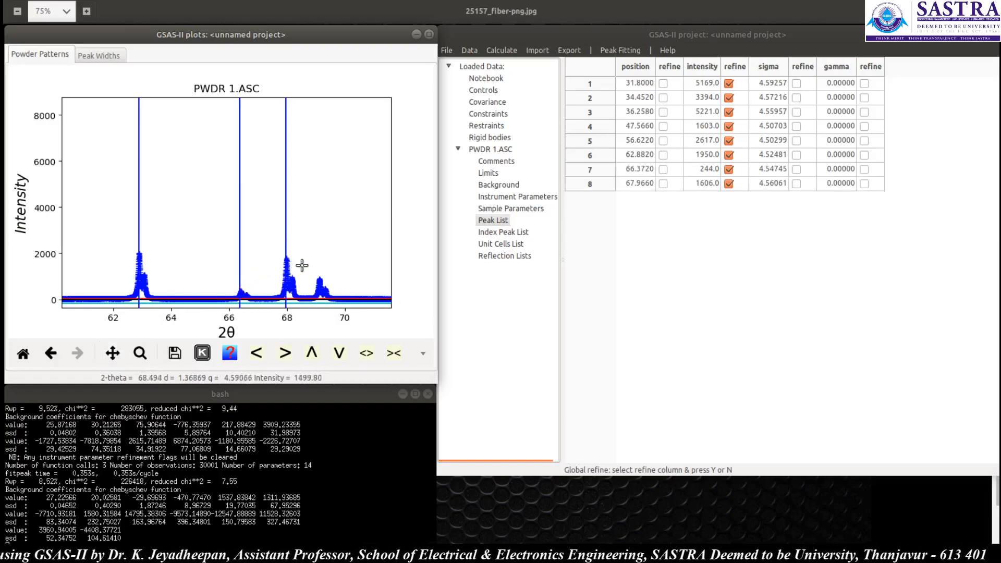
{"action": "left_click", "coordinate": [315, 284]}
Step: Add peaks at about 72.55° and 76.97° 2θ, then restore the full pattern view
{"action": "left_click", "coordinate": [112, 354]}
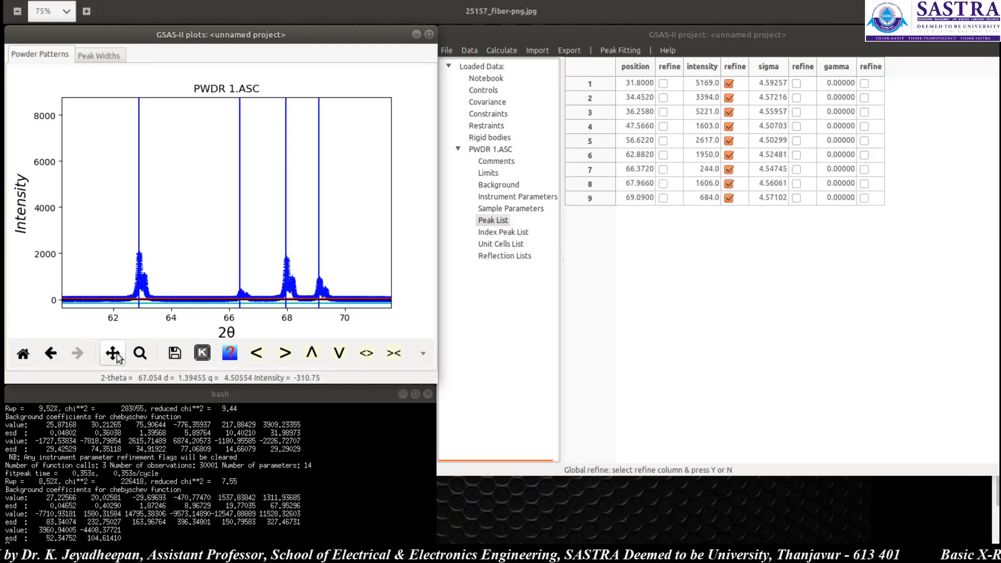
{"action": "left_click_drag", "start_coordinate": [329, 272], "coordinate": [36, 255]}
{"action": "left_click", "coordinate": [112, 354]}
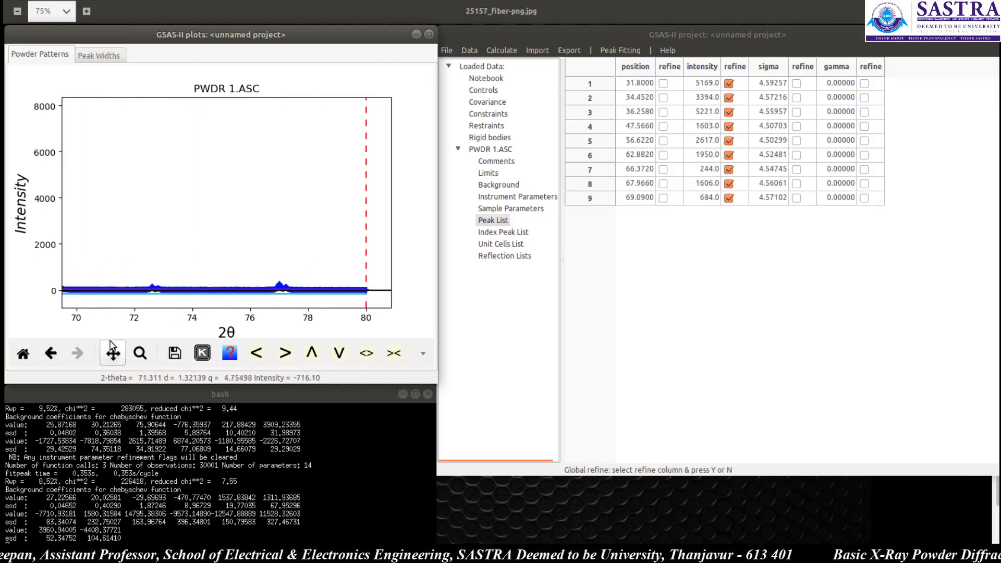
{"action": "left_click", "coordinate": [155, 286]}
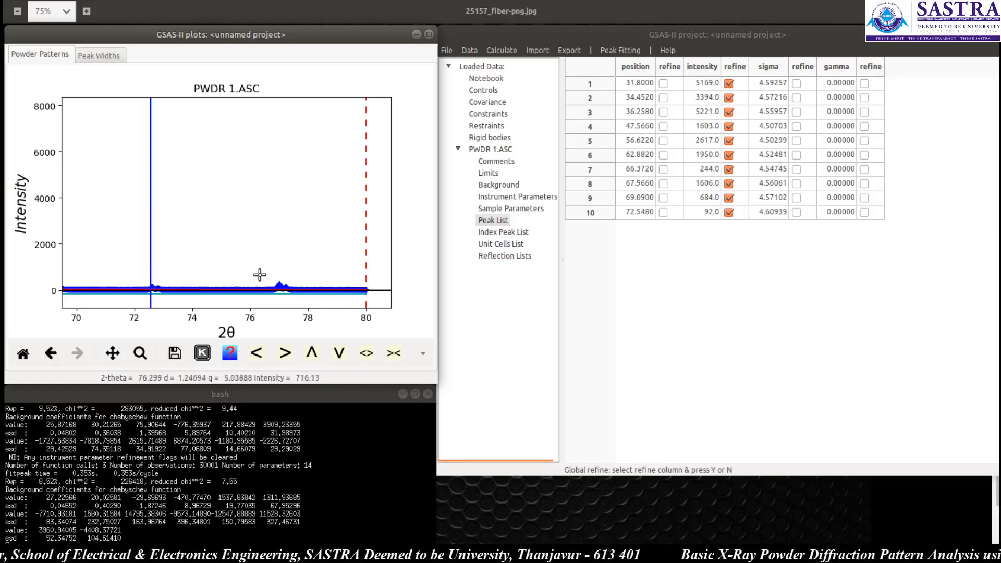
{"action": "left_click", "coordinate": [279, 283]}
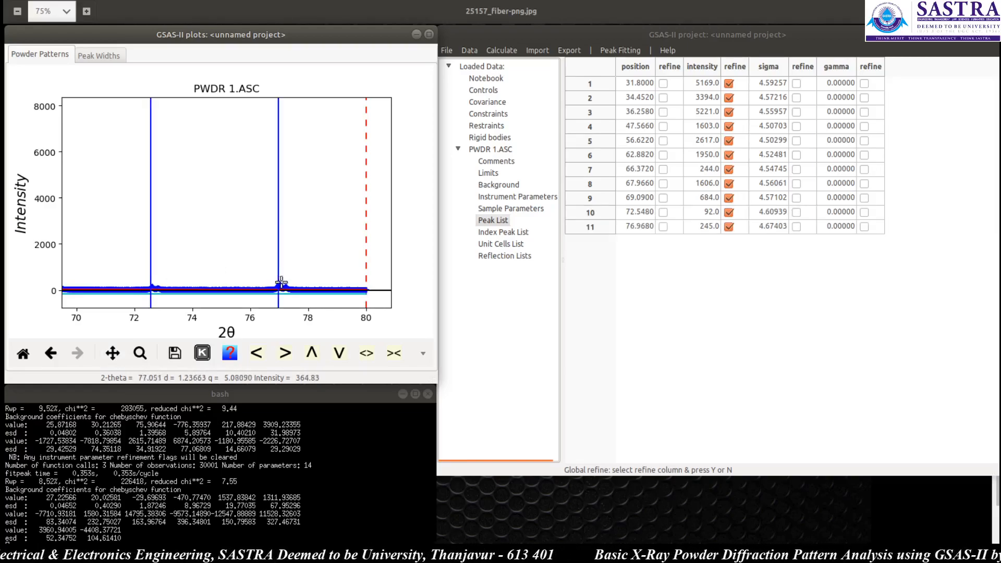
{"action": "left_click", "coordinate": [23, 353]}
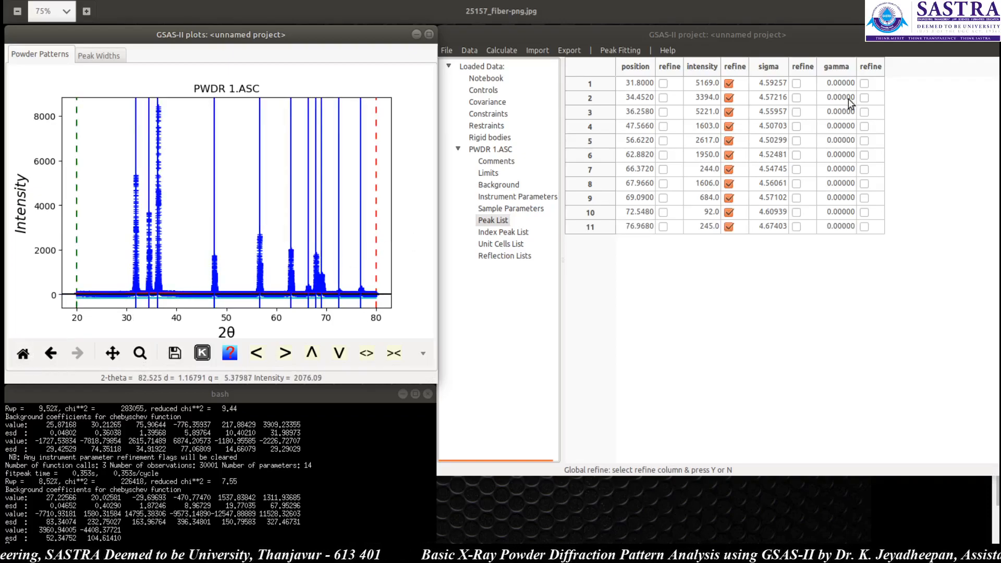
Step: Turn on position refinement for all peaks with the vary-all option
{"action": "left_click", "coordinate": [670, 35]}
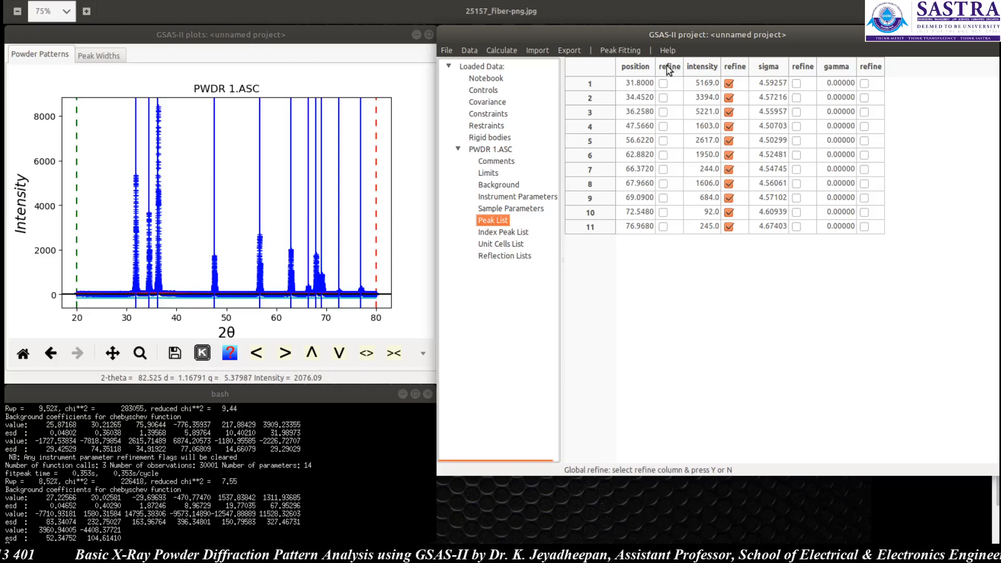
{"action": "double_click", "coordinate": [667, 66]}
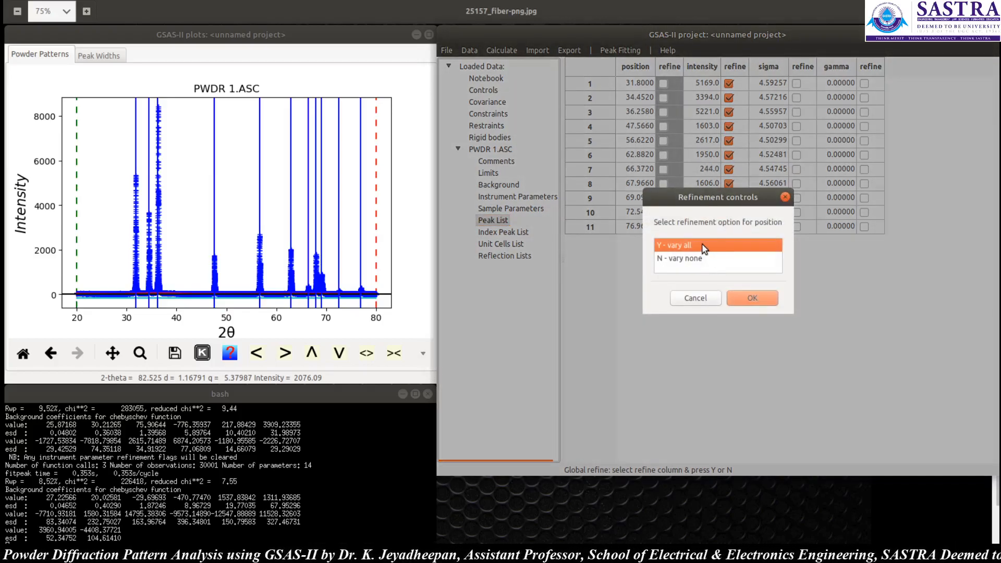
{"action": "left_click", "coordinate": [754, 298]}
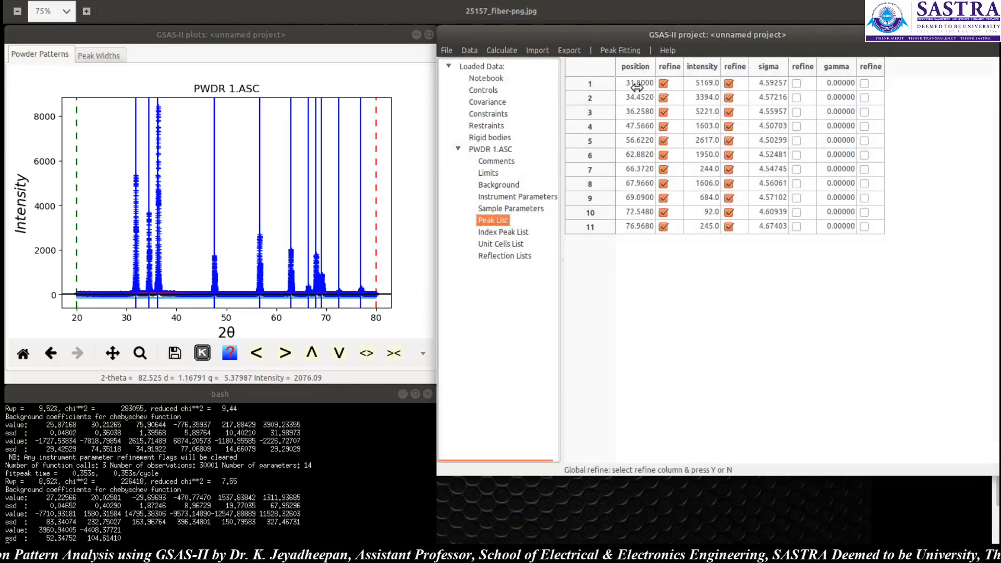
Step: Run Peakfit, saving the project as 213 in the folder 1
{"action": "left_click", "coordinate": [620, 50]}
{"action": "left_click", "coordinate": [629, 114]}
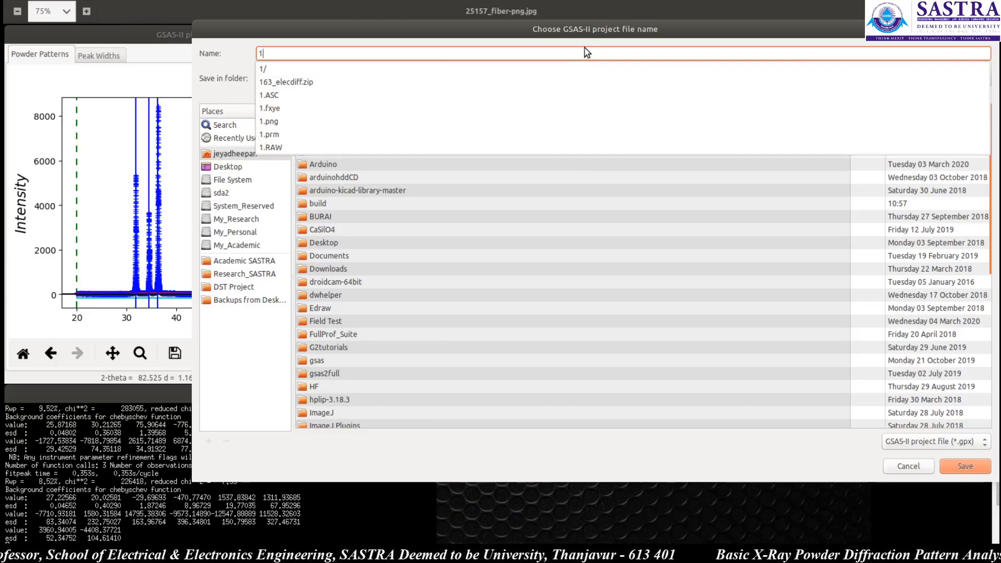
{"action": "left_click", "coordinate": [659, 57]}
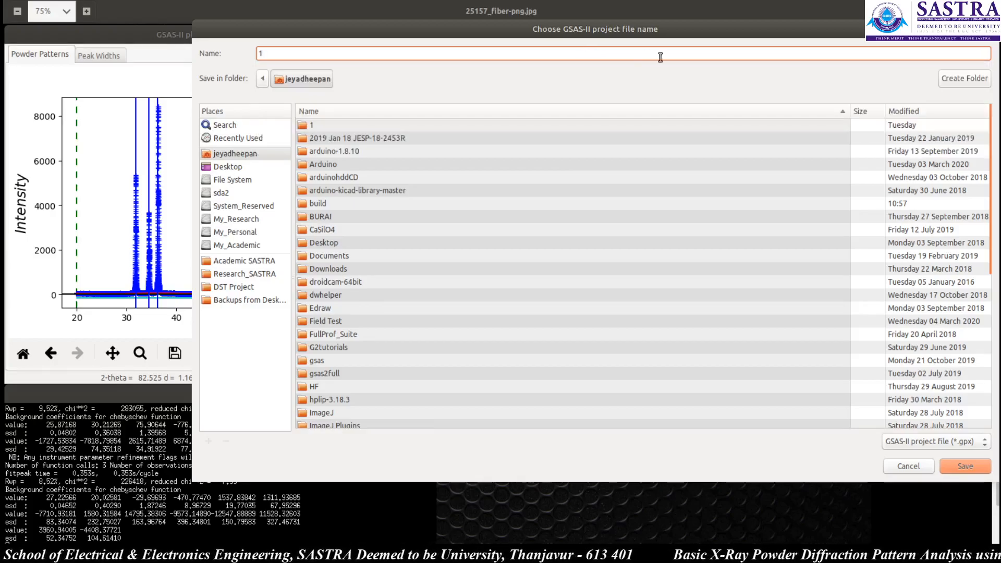
{"action": "left_click", "coordinate": [965, 466]}
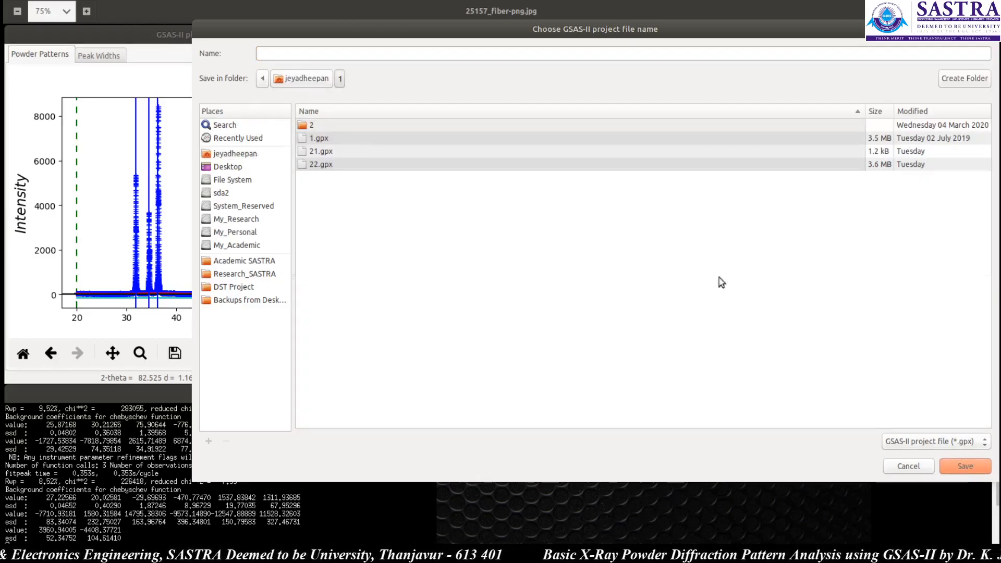
{"action": "left_click", "coordinate": [428, 52]}
{"action": "type", "text": "21"}
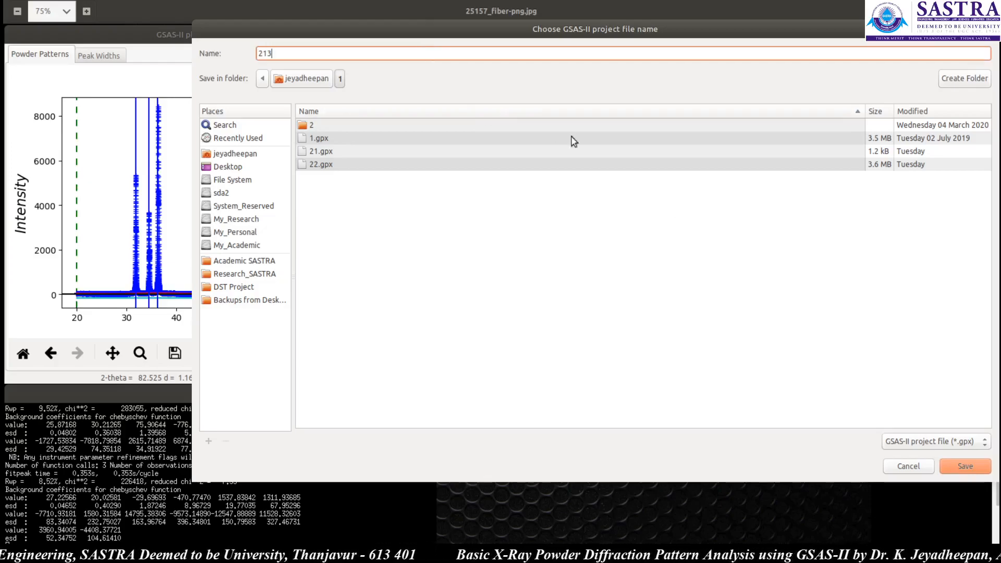
{"action": "type", "text": "3"}
{"action": "left_click", "coordinate": [955, 468]}
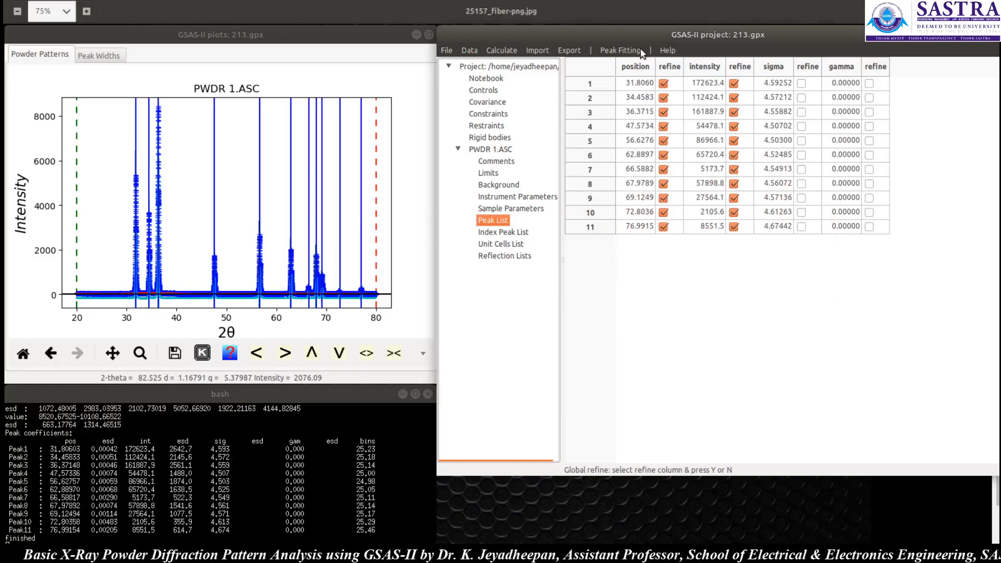
Step: Run Peakfit again on the peak list
{"action": "left_click", "coordinate": [621, 49]}
{"action": "left_click", "coordinate": [628, 117]}
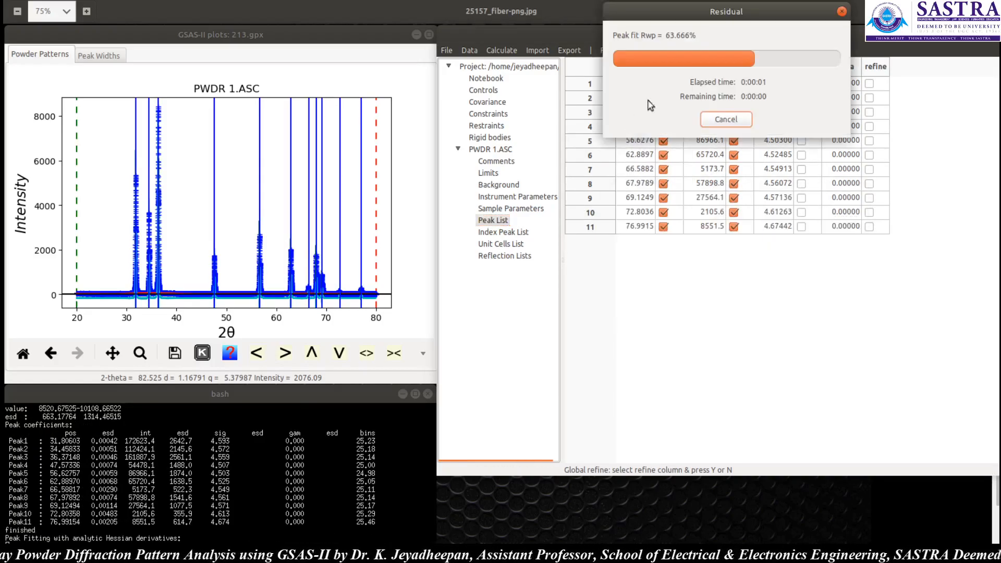
{"action": "left_click", "coordinate": [784, 364]}
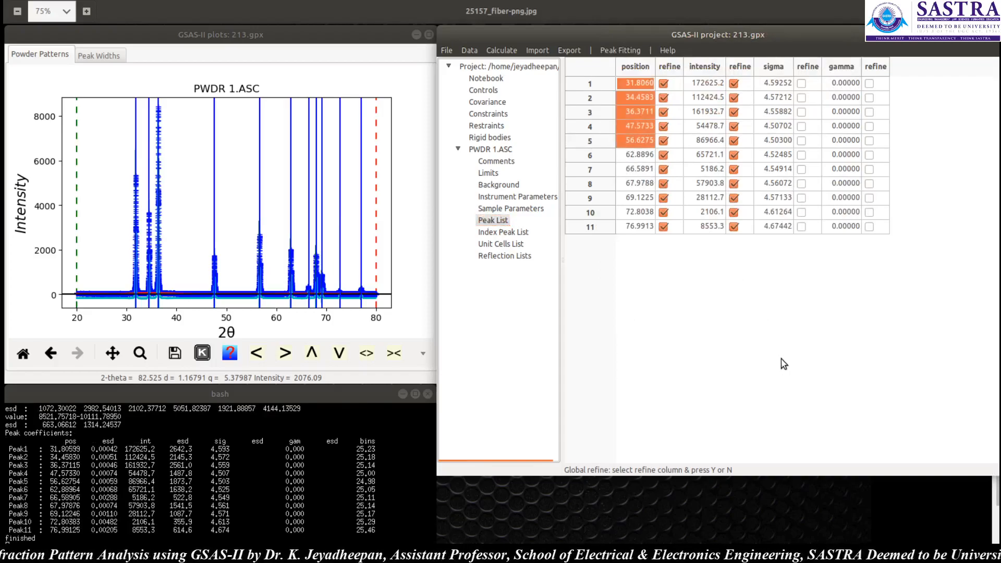
Step: Turn on sigma refinement for all peaks and run Peakfit
{"action": "left_click", "coordinate": [648, 173]}
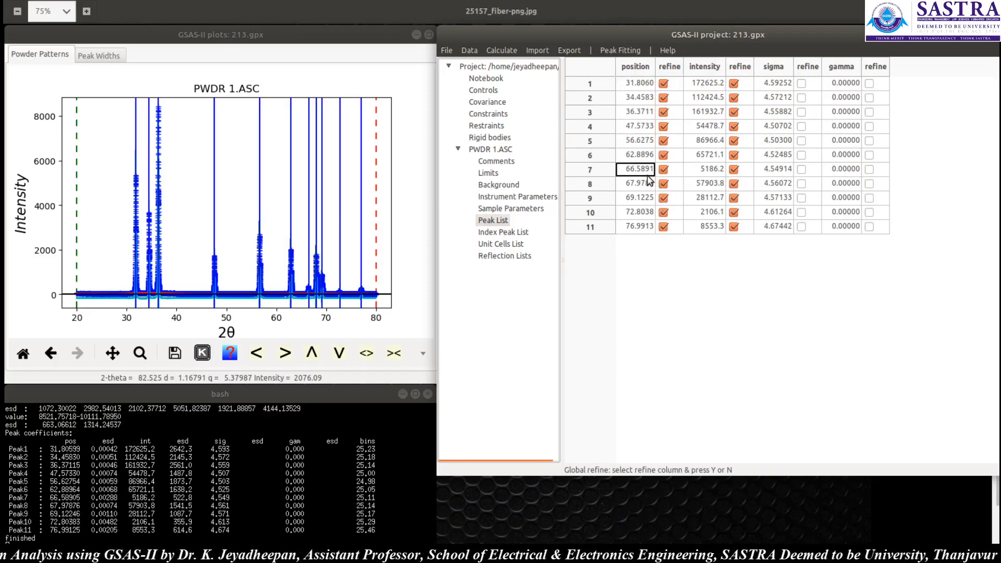
{"action": "left_click", "coordinate": [807, 66]}
{"action": "left_click", "coordinate": [809, 68]}
{"action": "left_click", "coordinate": [745, 300]}
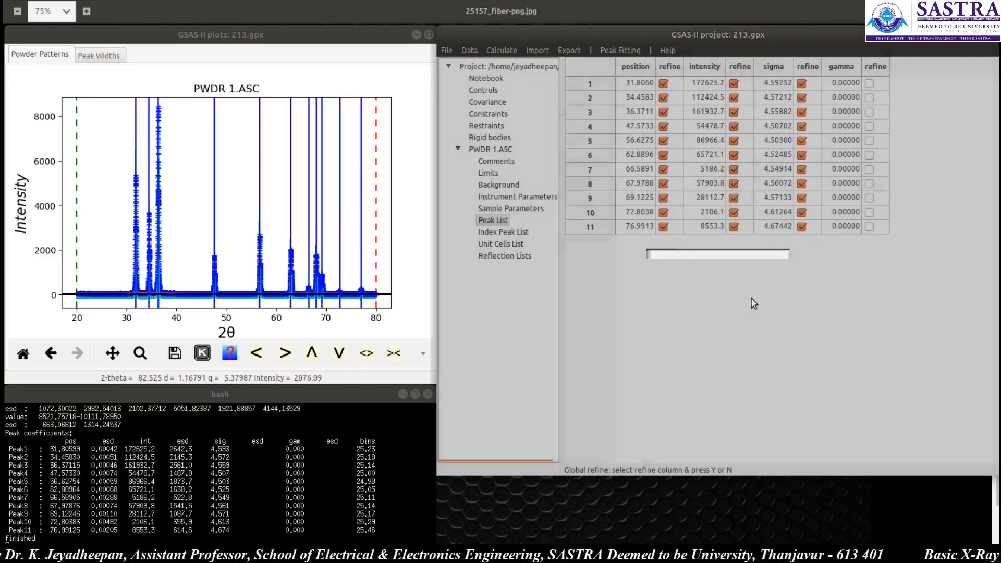
{"action": "left_click", "coordinate": [607, 50]}
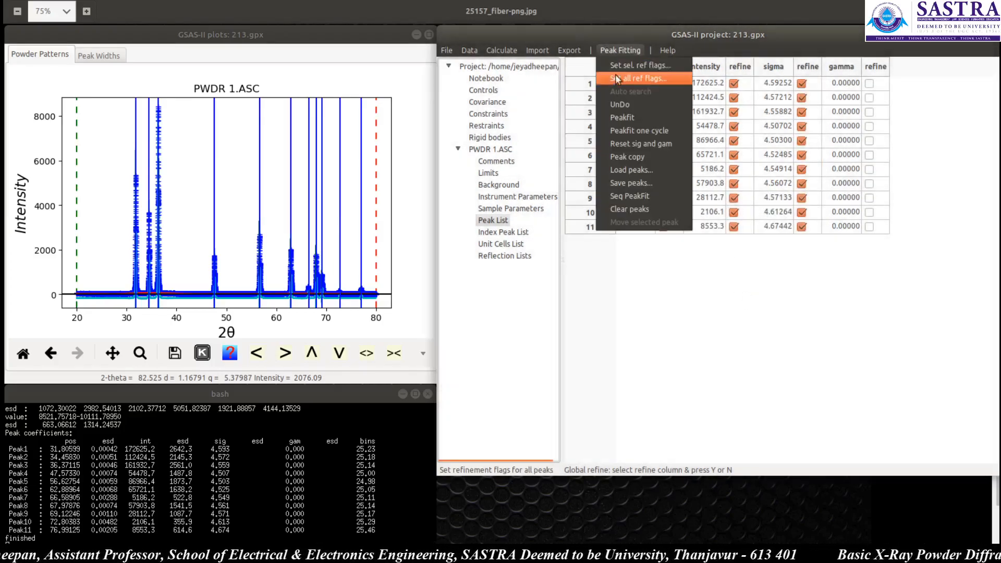
{"action": "left_click", "coordinate": [625, 118]}
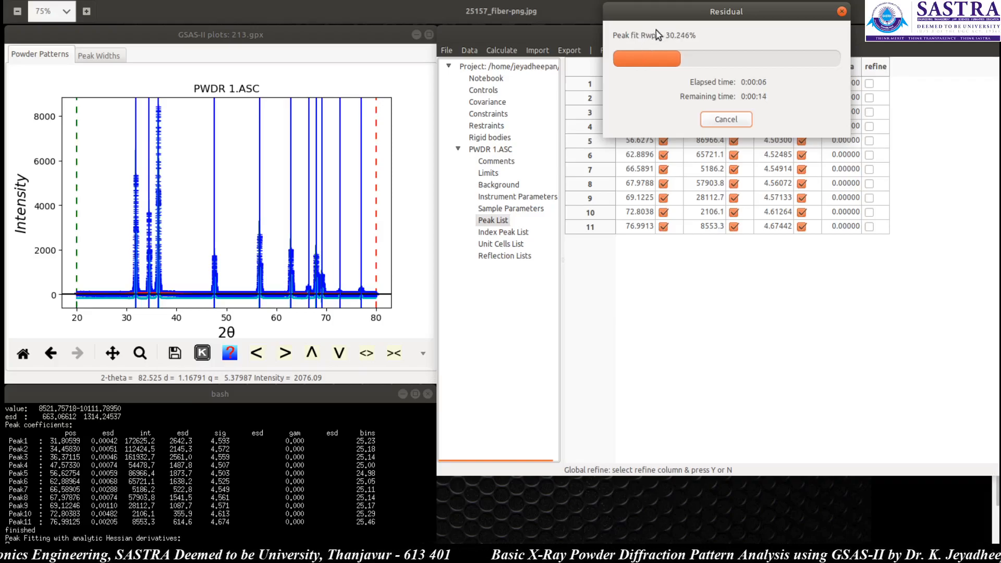
Step: Turn on gamma refinement for all peaks with vary-all and run Peakfit
{"action": "double_click", "coordinate": [880, 67]}
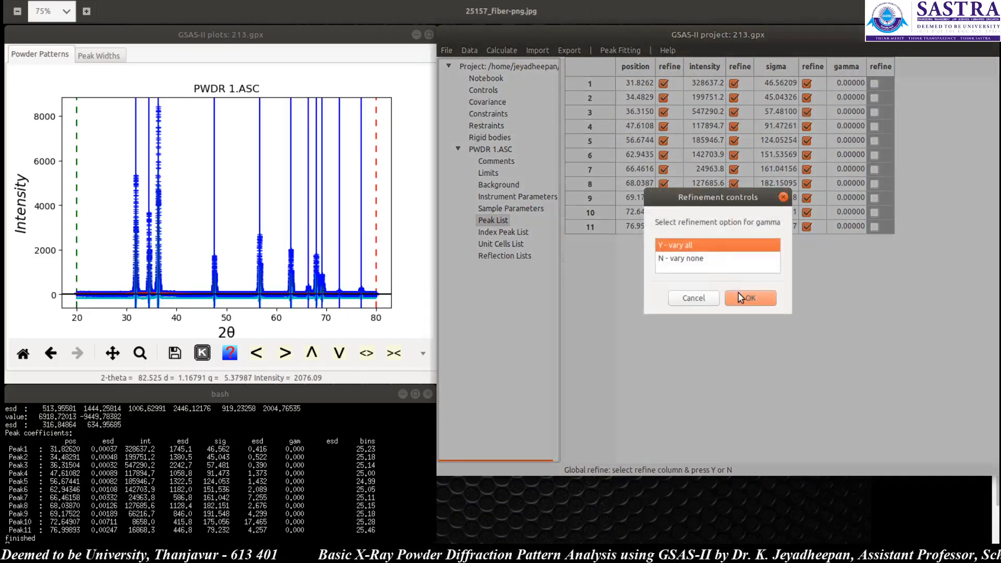
{"action": "left_click", "coordinate": [738, 293]}
{"action": "left_click", "coordinate": [611, 51]}
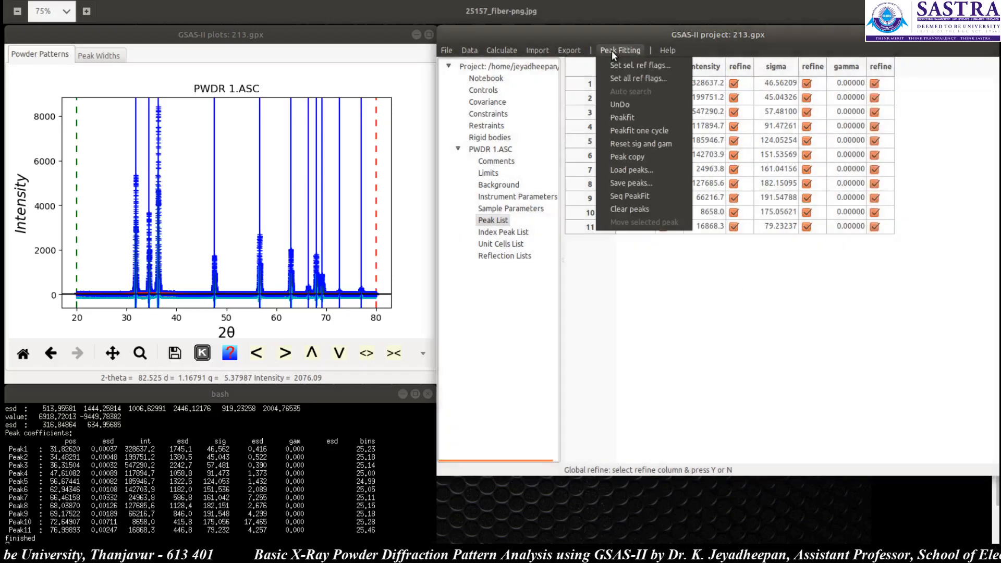
{"action": "left_click", "coordinate": [626, 117]}
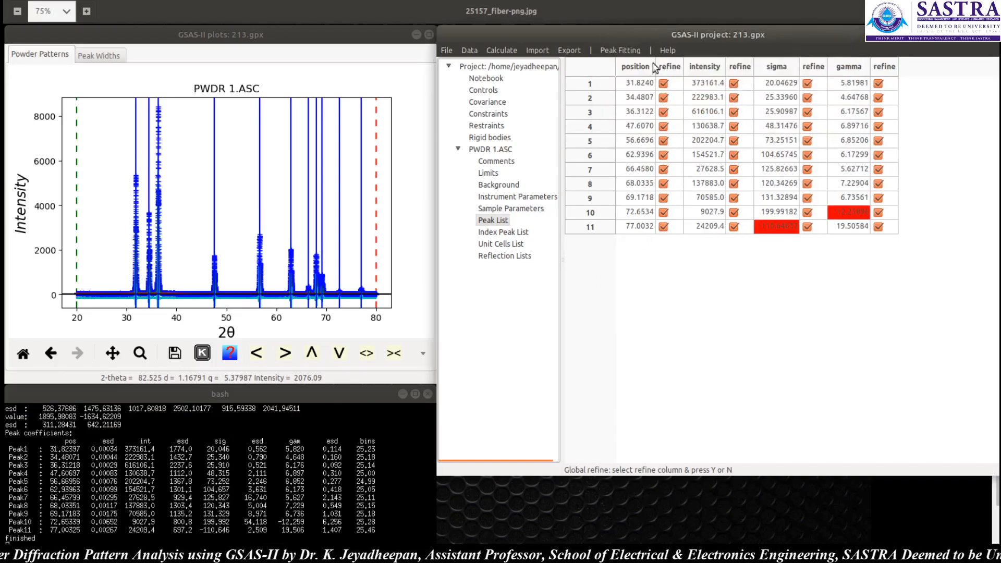
Step: Run Peakfit once more and open the Index Peak List
{"action": "left_click", "coordinate": [611, 51]}
{"action": "left_click", "coordinate": [622, 115]}
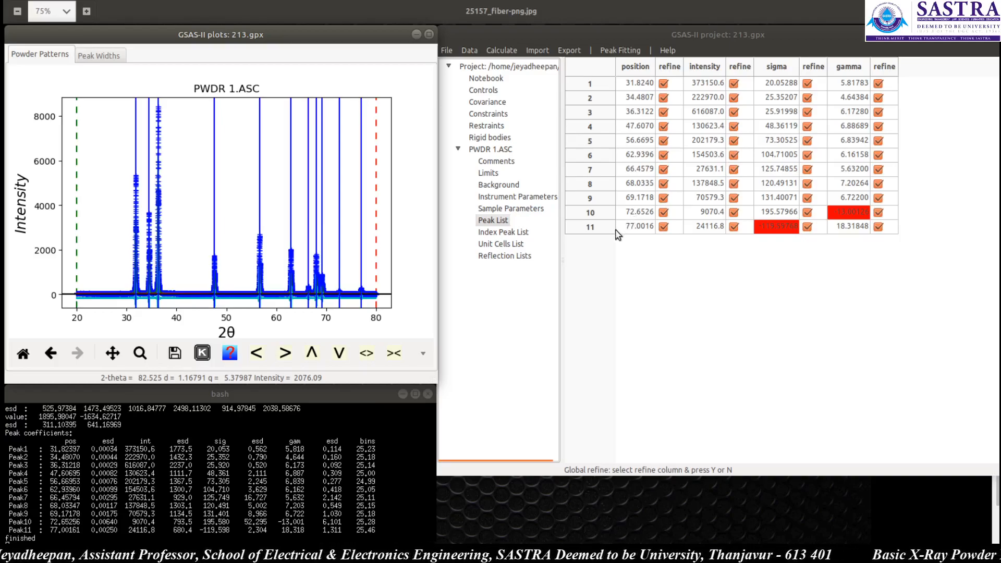
{"action": "left_click", "coordinate": [515, 235]}
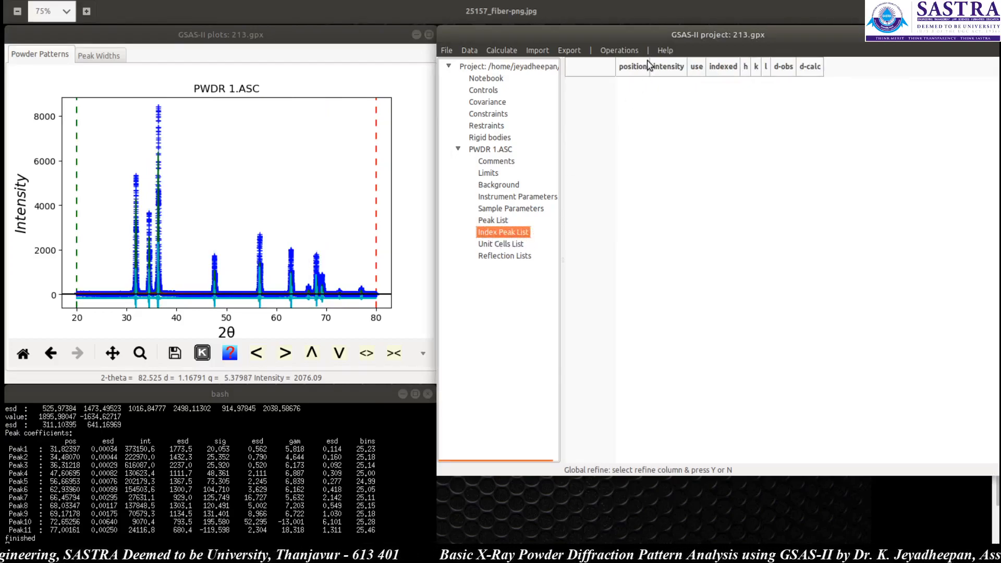
Step: Load the fitted peaks into the Index Peak List
{"action": "left_click", "coordinate": [620, 48]}
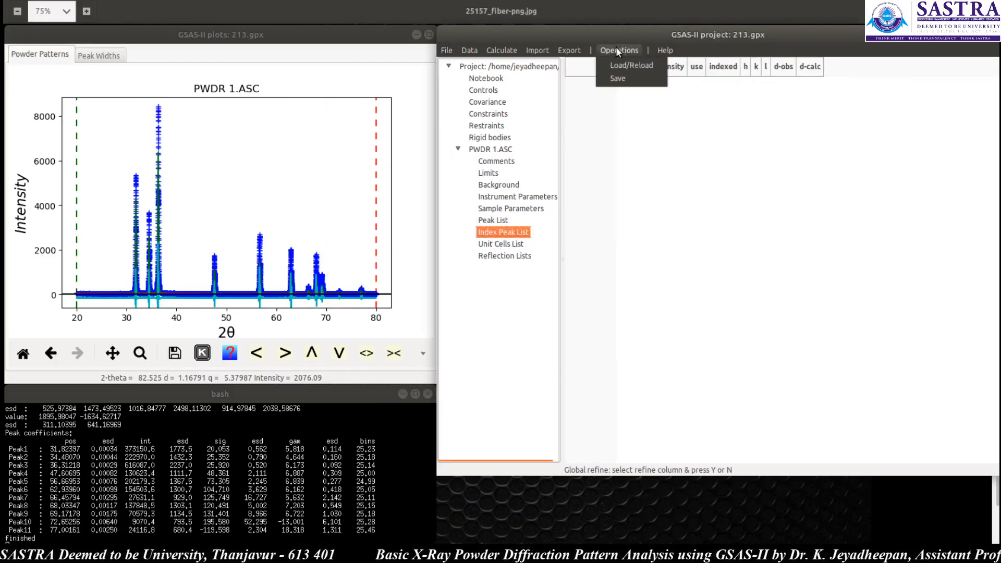
{"action": "left_click", "coordinate": [633, 67]}
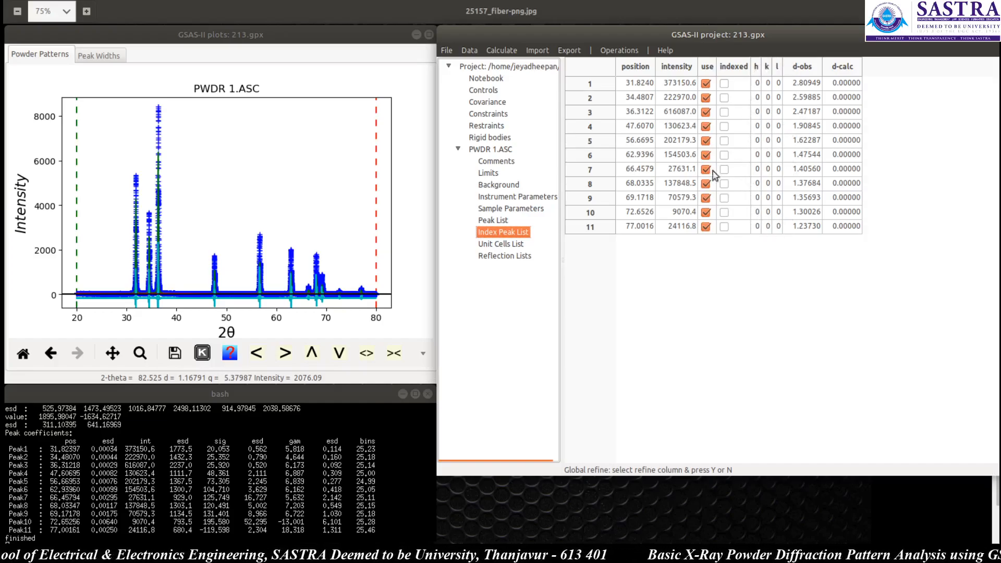
Step: In the Unit Cells List, select the Trigonal/Hexagonal-P Bravais lattice and run Index Cell
{"action": "left_click", "coordinate": [501, 244]}
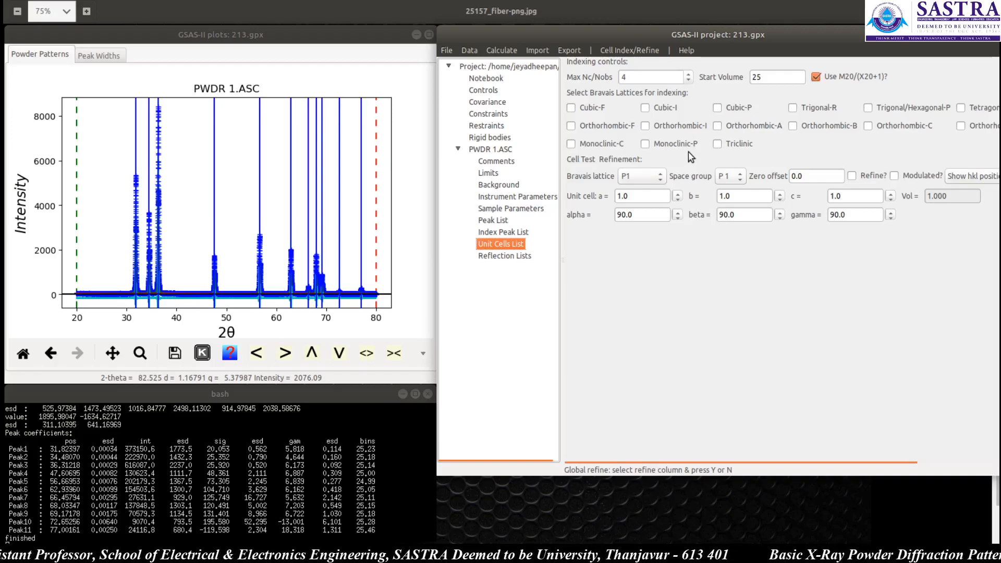
{"action": "left_click", "coordinate": [869, 110]}
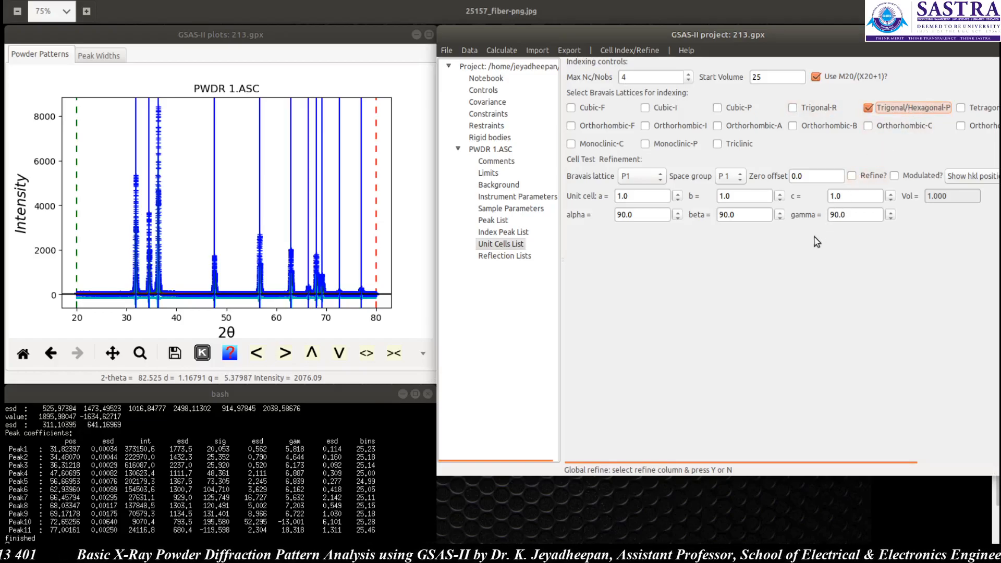
{"action": "left_click", "coordinate": [615, 53]}
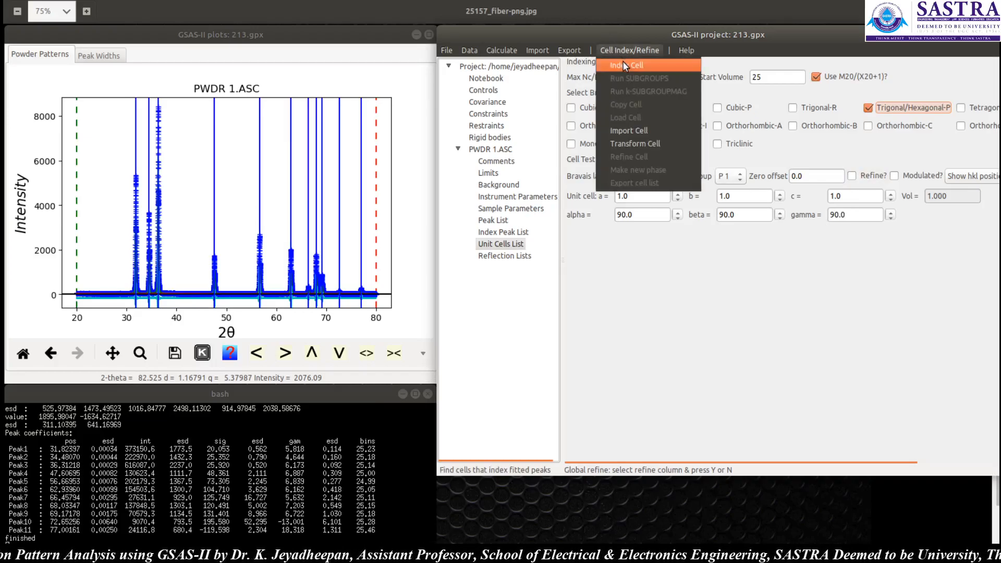
{"action": "left_click", "coordinate": [641, 38]}
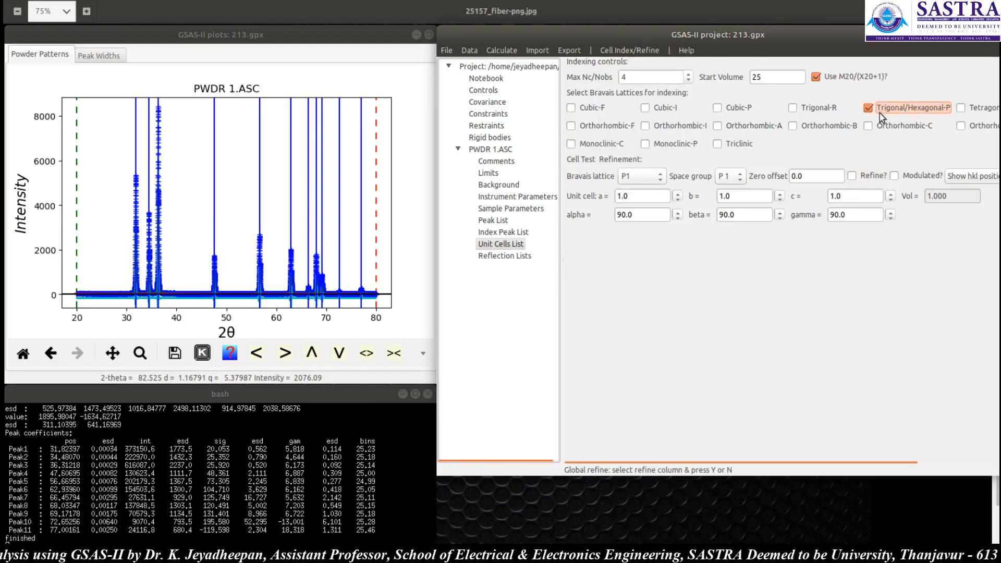
{"action": "left_click", "coordinate": [633, 49]}
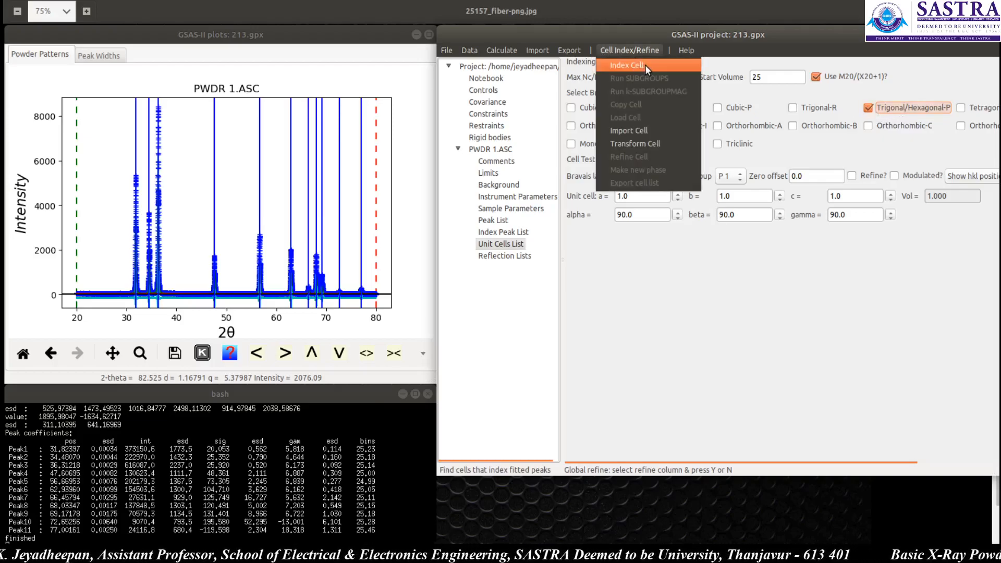
{"action": "left_click", "coordinate": [645, 65]}
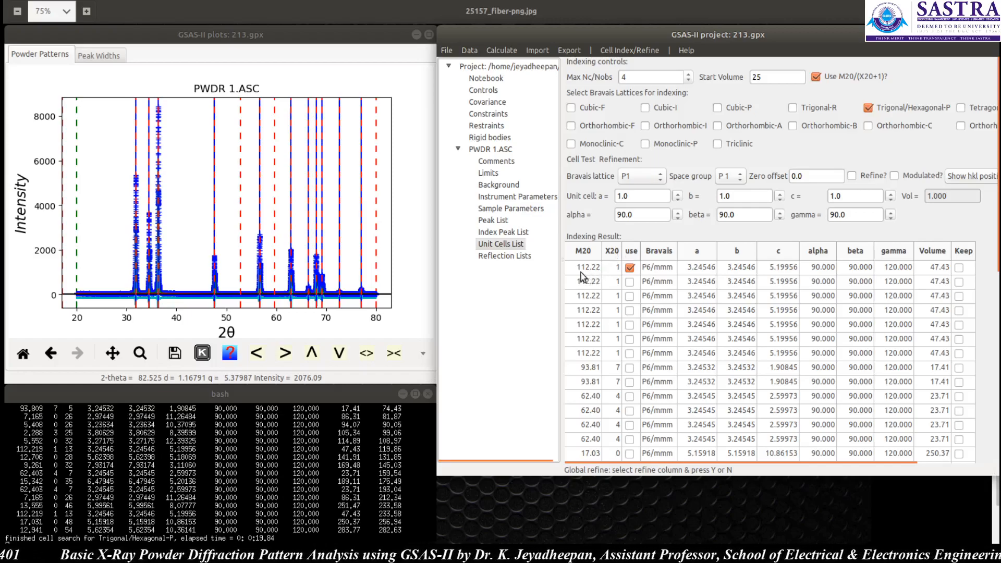
Step: Select the top indexing solution, copy its cell into the cell test fields and turn on Refine
{"action": "left_click", "coordinate": [629, 283]}
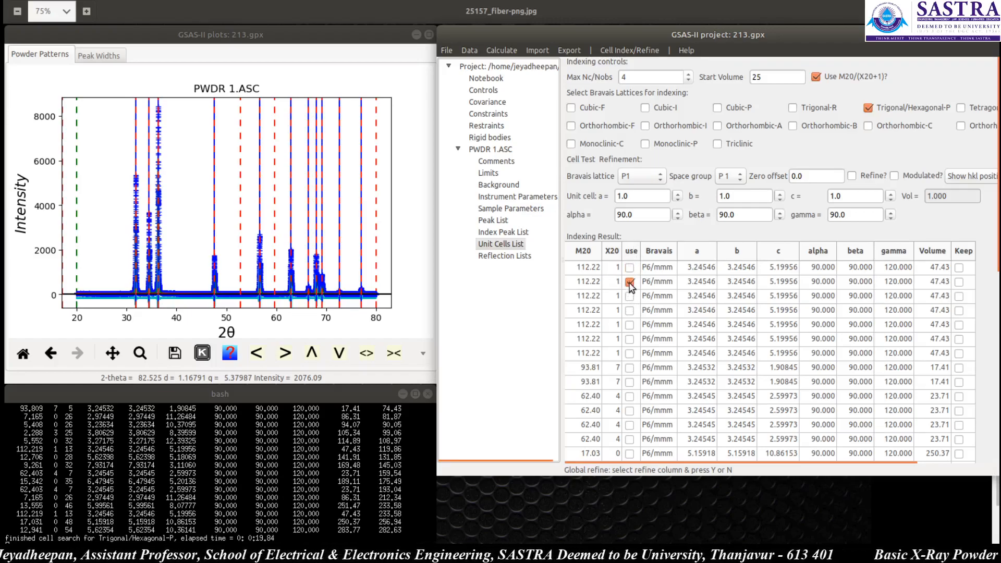
{"action": "left_click", "coordinate": [628, 268]}
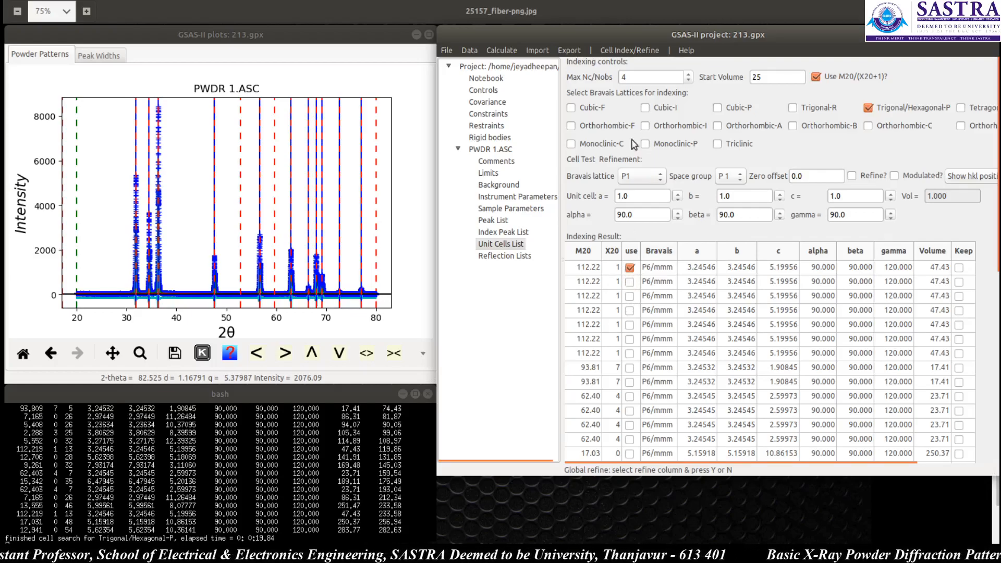
{"action": "left_click", "coordinate": [627, 51]}
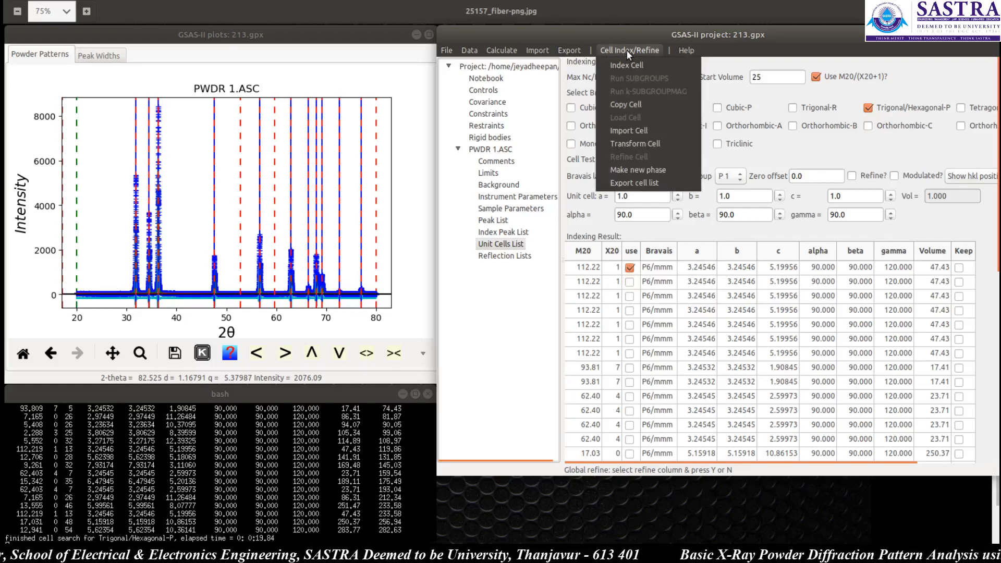
{"action": "left_click", "coordinate": [633, 105]}
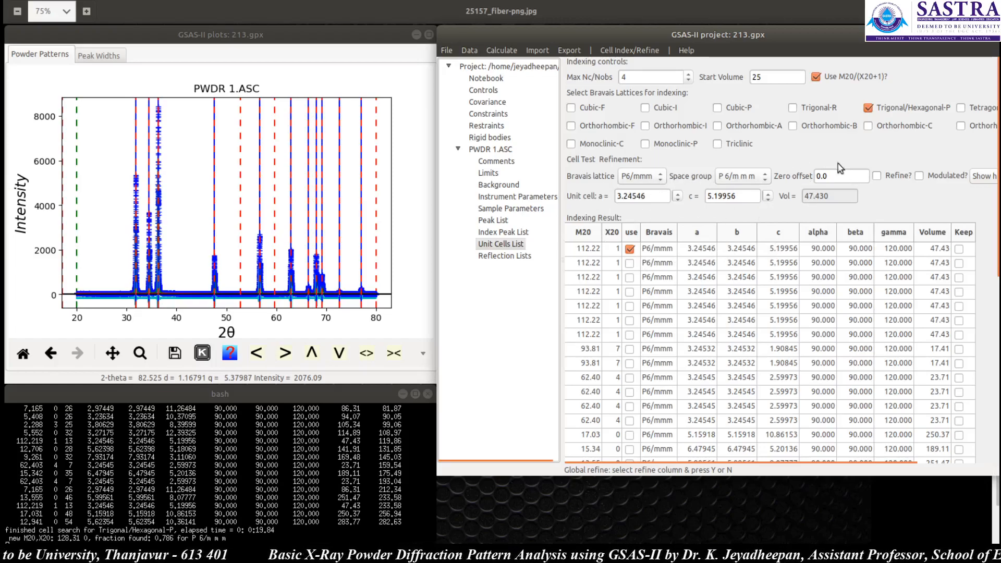
{"action": "left_click", "coordinate": [877, 176]}
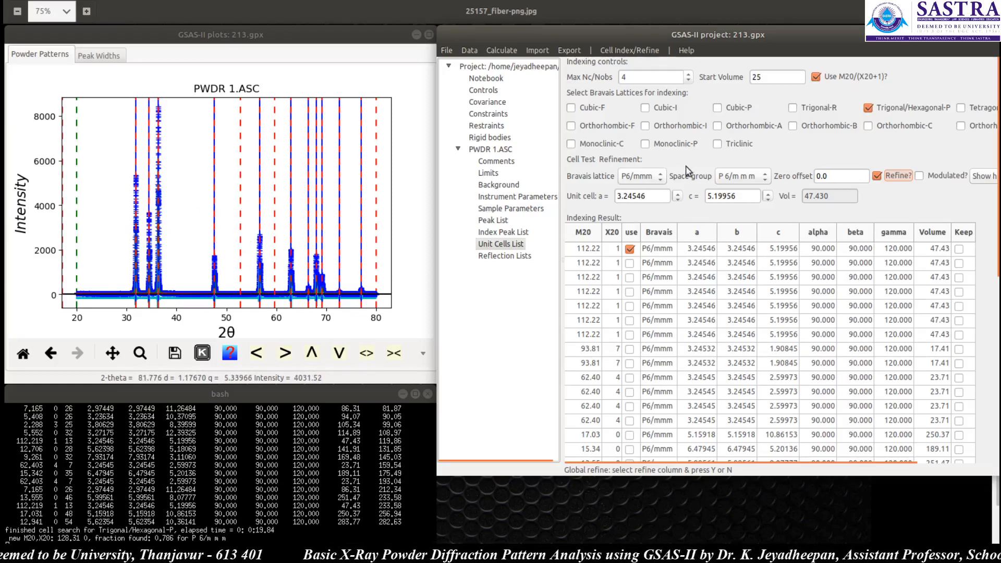
Step: Try space group P -6 c 2 and inspect the reflection labels on the pattern peaks
{"action": "left_click", "coordinate": [762, 177]}
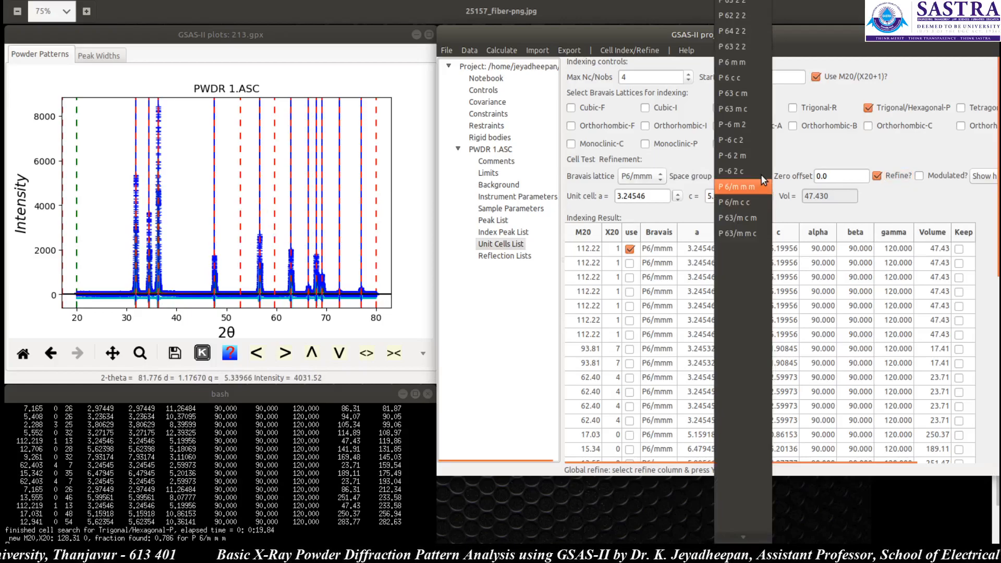
{"action": "left_click", "coordinate": [742, 141]}
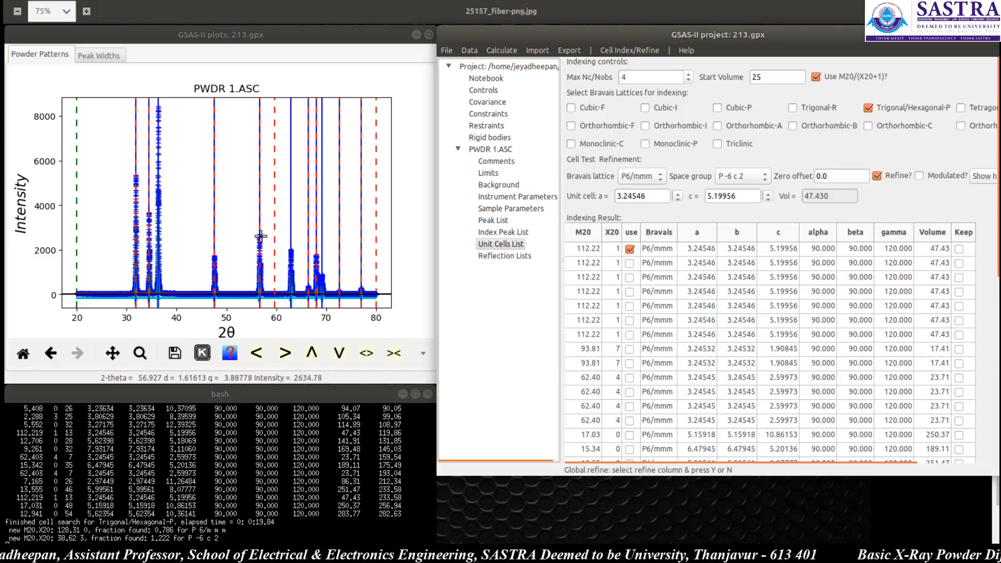
{"action": "mouse_move", "coordinate": [260, 236]}
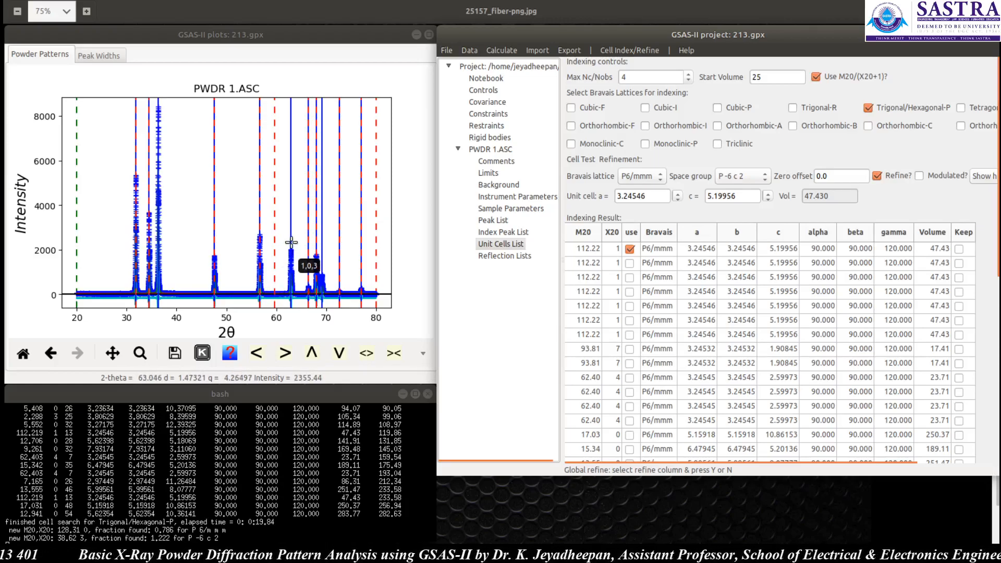
{"action": "mouse_move", "coordinate": [290, 231]}
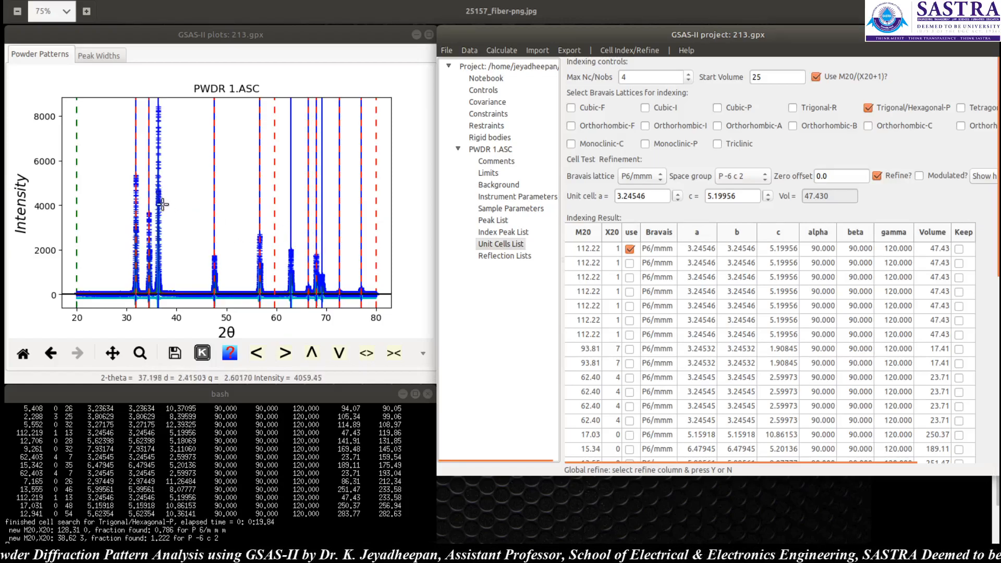
{"action": "mouse_move", "coordinate": [158, 197]}
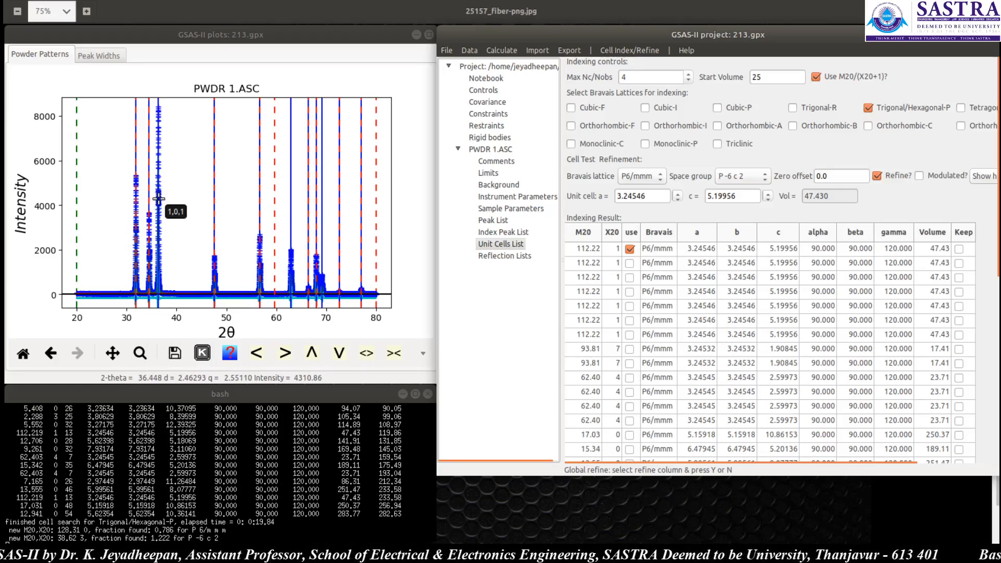
Step: Try space groups P 3 1 c, P 32 2 1, P 3 m 1 and P 3 1 m in turn
{"action": "left_click", "coordinate": [743, 177]}
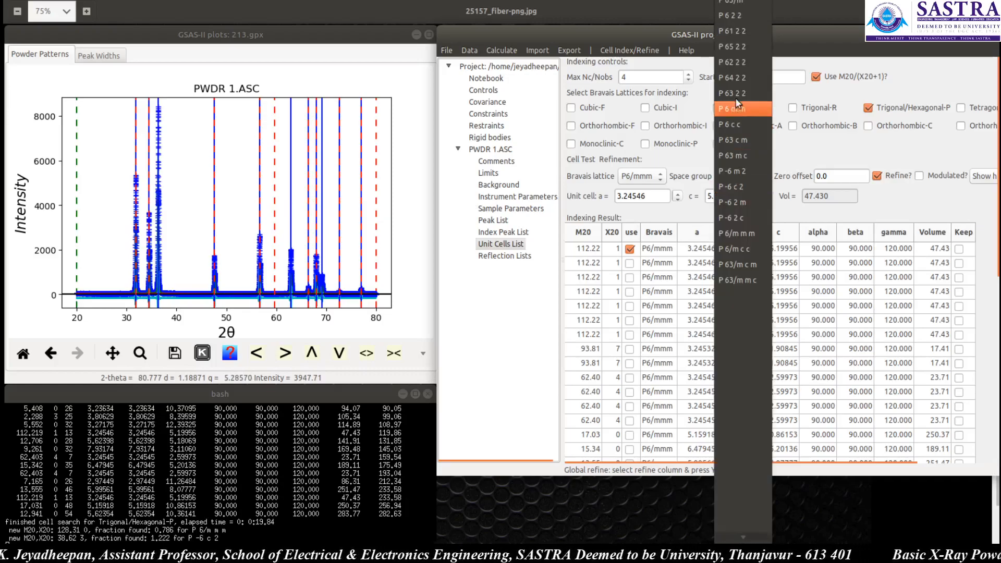
{"action": "left_click", "coordinate": [736, 4]}
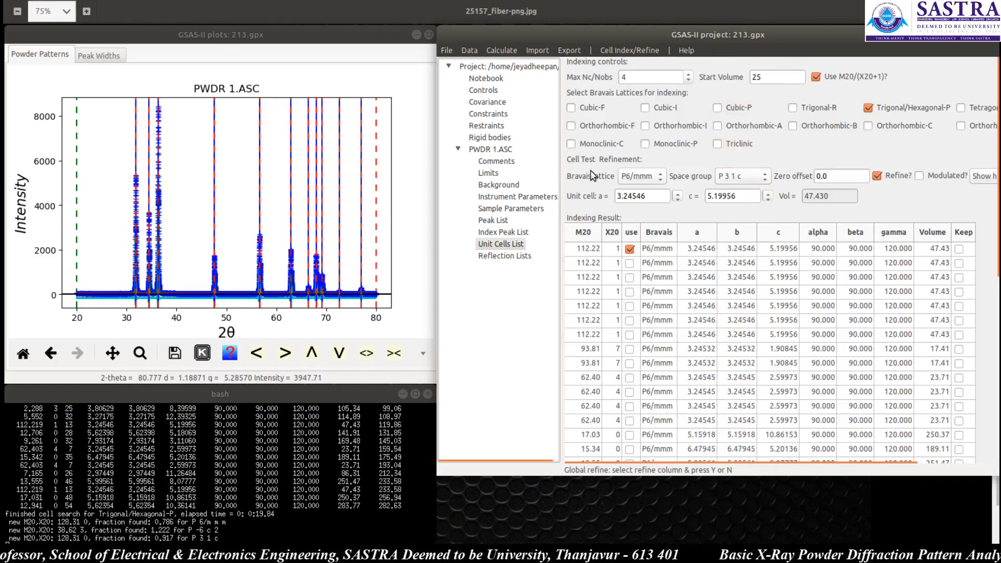
{"action": "left_click", "coordinate": [762, 175]}
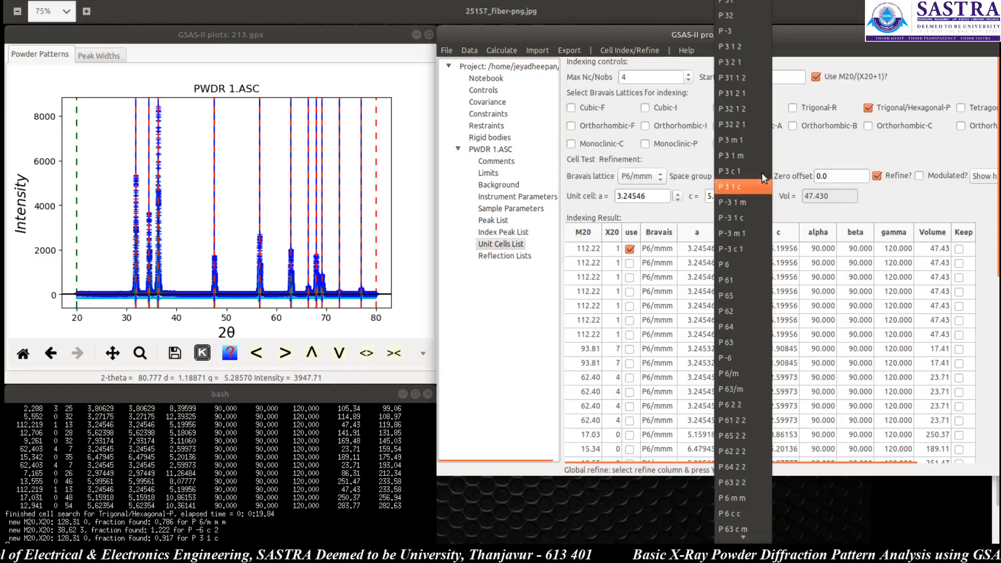
{"action": "left_click", "coordinate": [743, 123]}
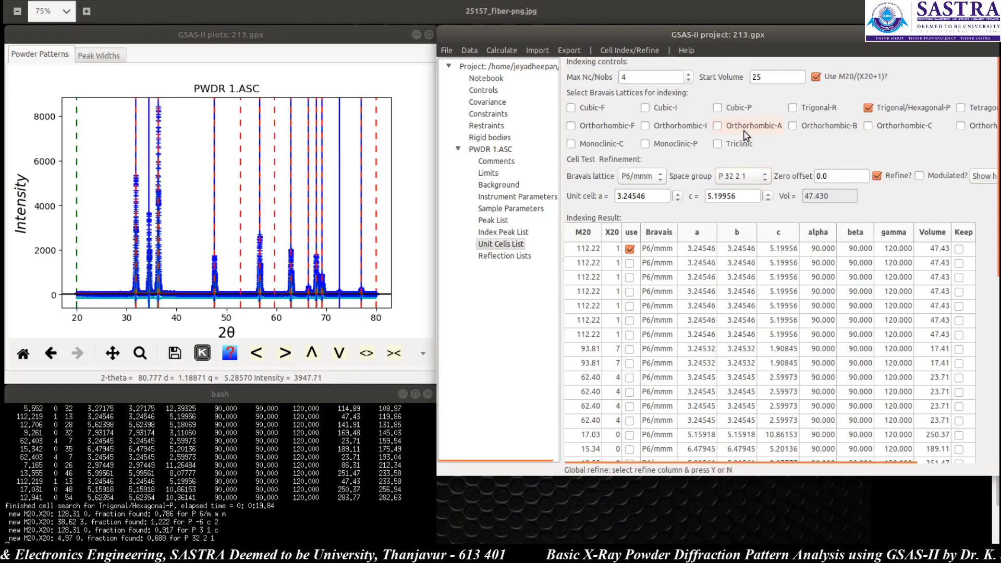
{"action": "left_click", "coordinate": [742, 169]}
{"action": "left_click", "coordinate": [745, 202]}
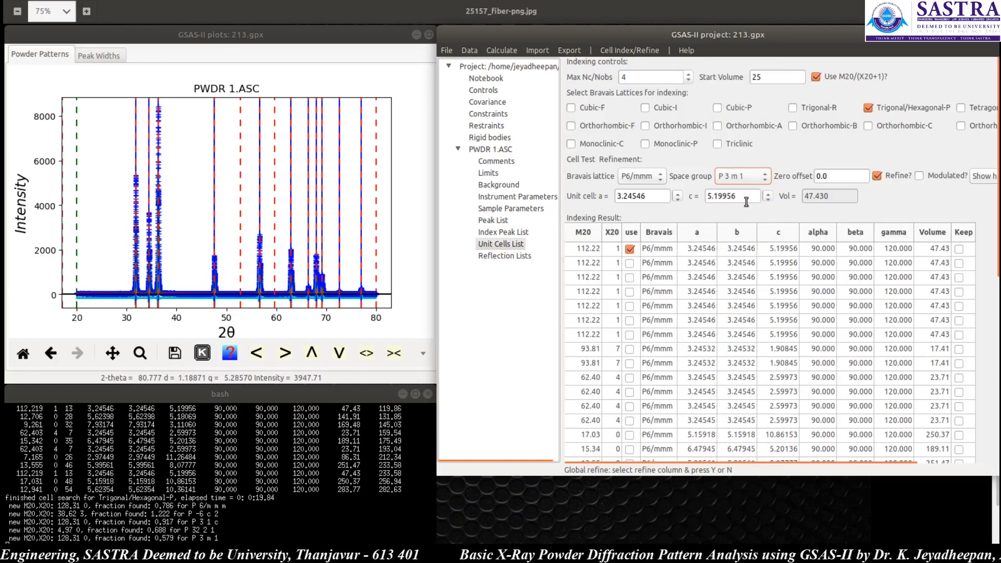
{"action": "left_click", "coordinate": [759, 174]}
{"action": "left_click", "coordinate": [750, 198]}
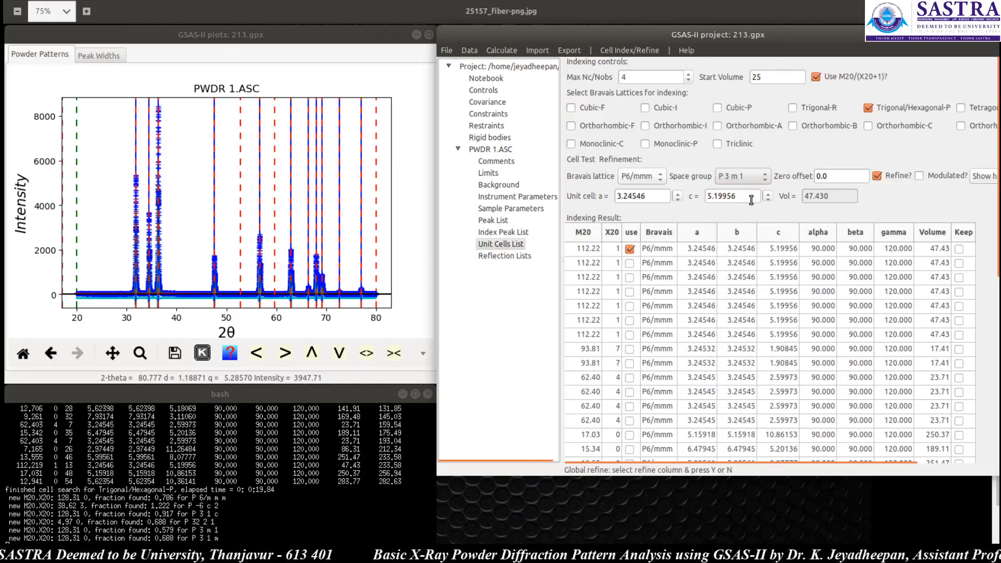
Step: Try space groups P 3 c 1, P 65, P 6/m and P 64 2 2 in turn
{"action": "left_click", "coordinate": [755, 177]}
{"action": "left_click", "coordinate": [752, 200]}
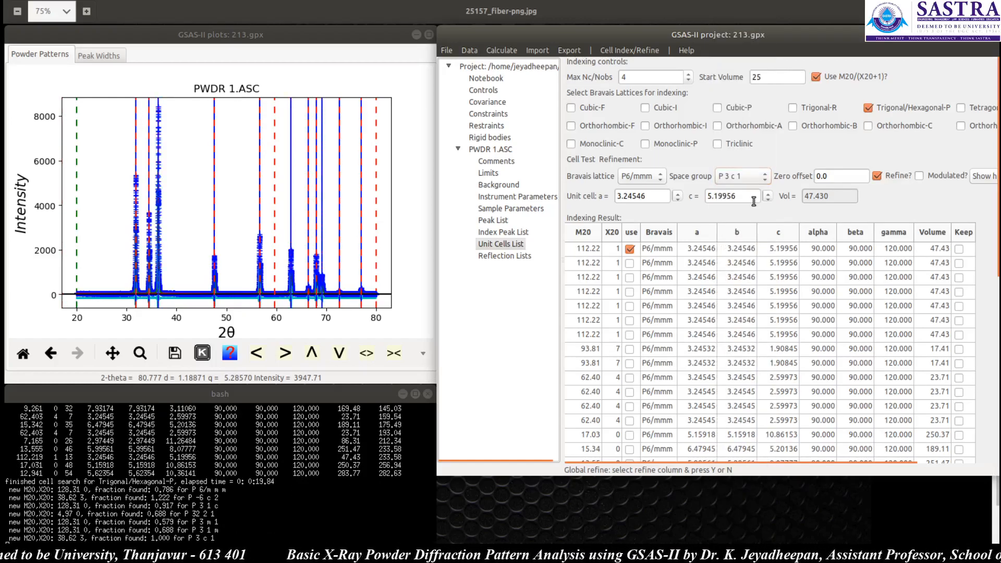
{"action": "left_click", "coordinate": [758, 178]}
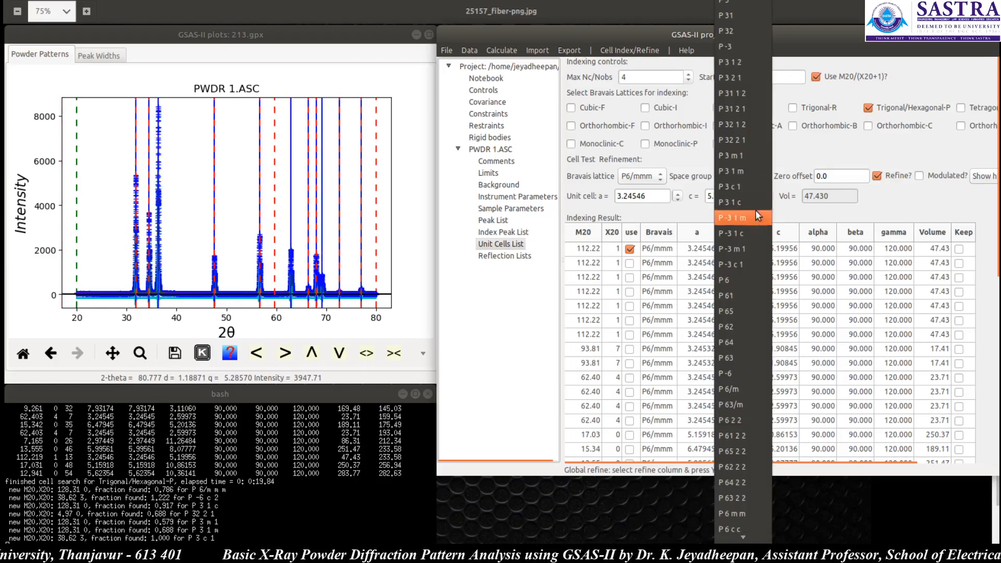
{"action": "left_click", "coordinate": [740, 312]}
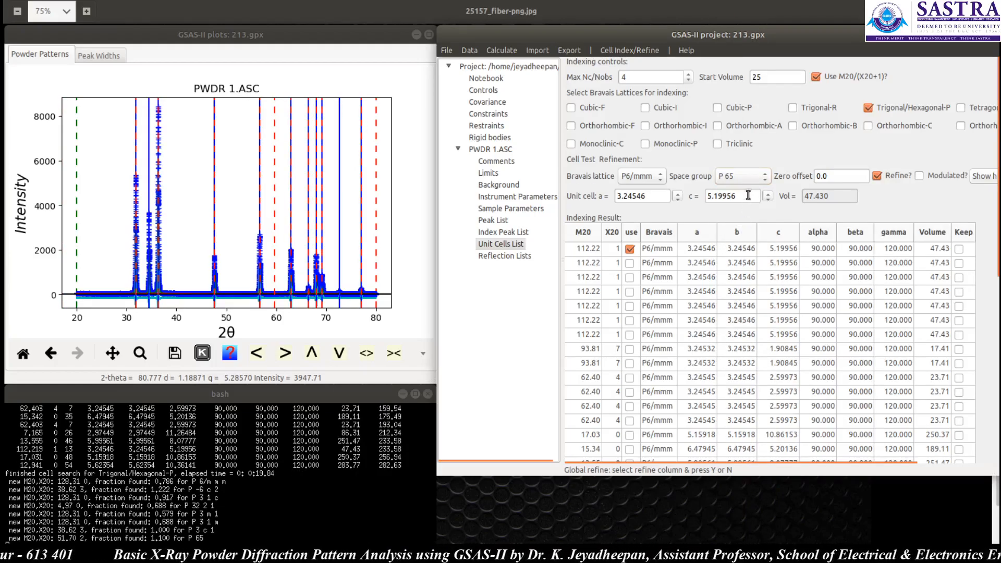
{"action": "left_click", "coordinate": [757, 178]}
{"action": "left_click", "coordinate": [747, 268]}
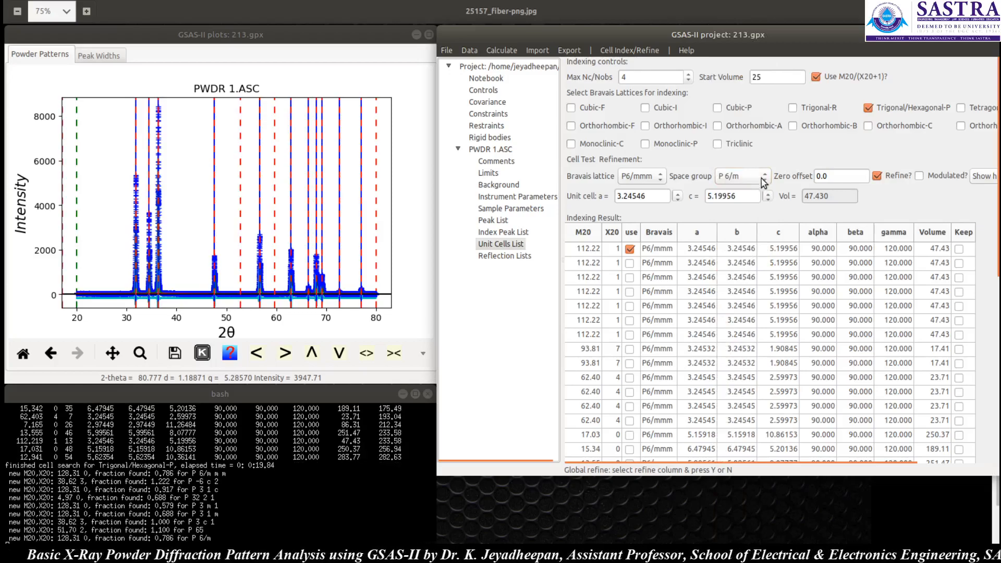
{"action": "left_click", "coordinate": [758, 176]}
{"action": "left_click", "coordinate": [745, 281]}
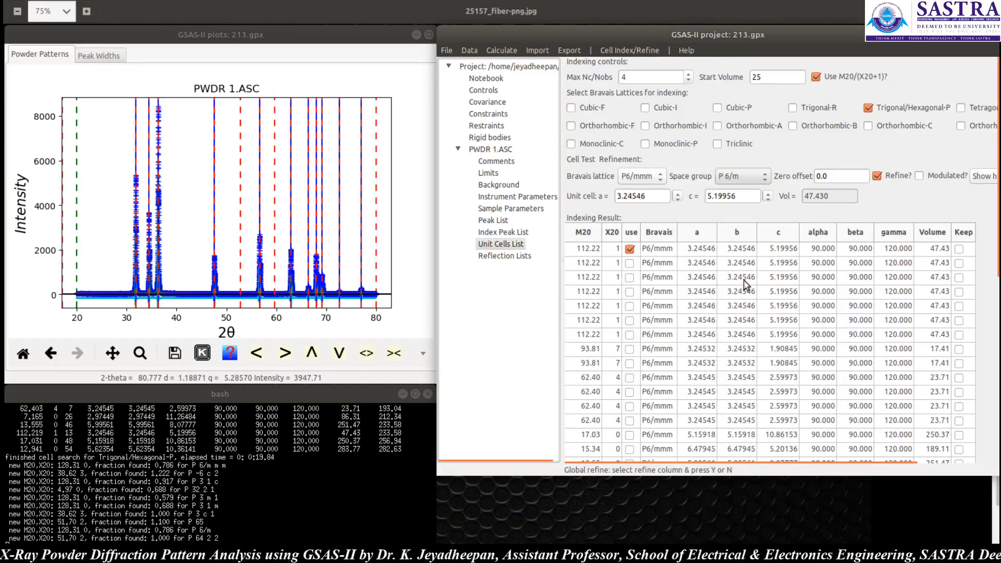
Step: Set the space group to P 63 m c and run Refine Cell
{"action": "left_click", "coordinate": [764, 176]}
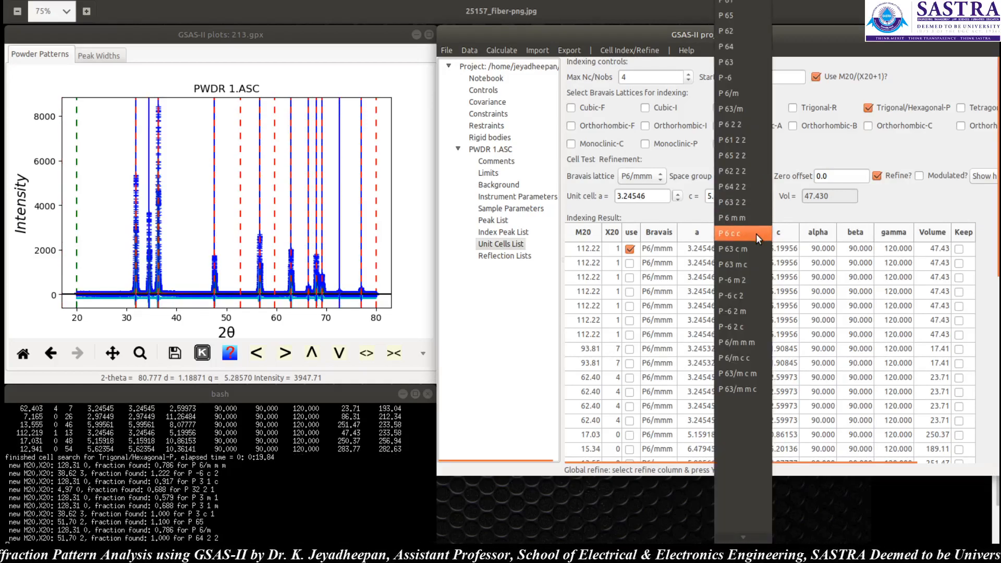
{"action": "left_click", "coordinate": [747, 264]}
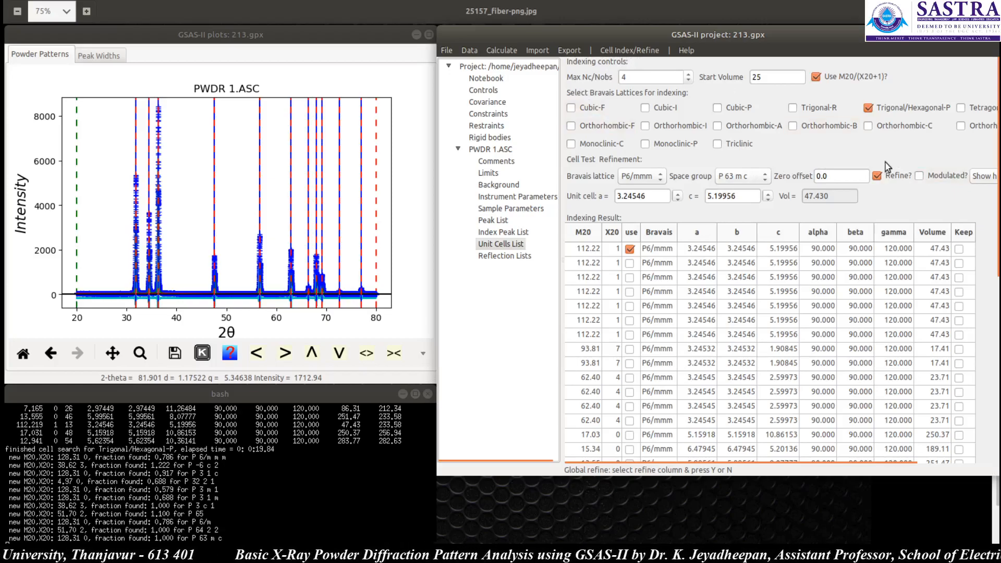
{"action": "left_click", "coordinate": [631, 50]}
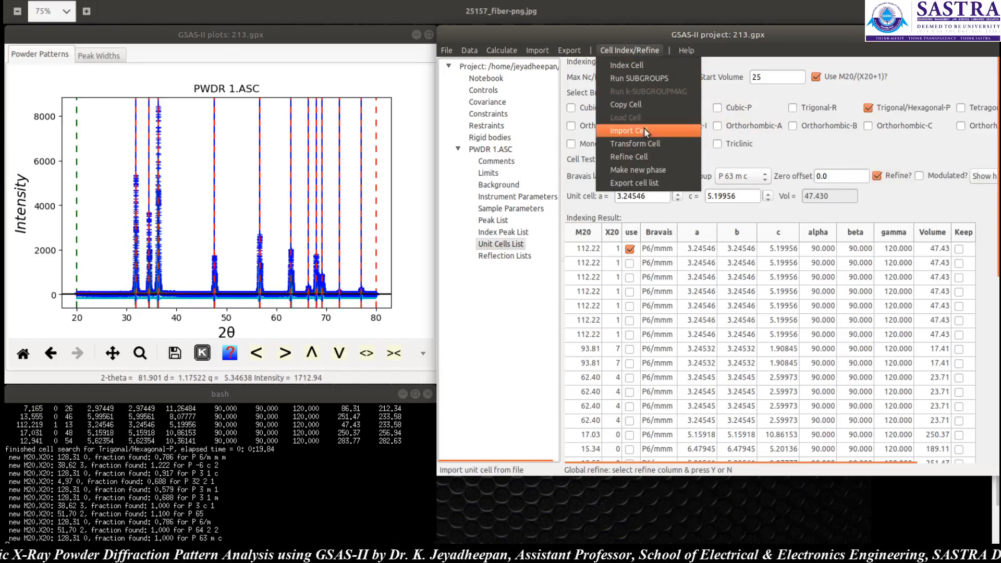
{"action": "left_click", "coordinate": [644, 156]}
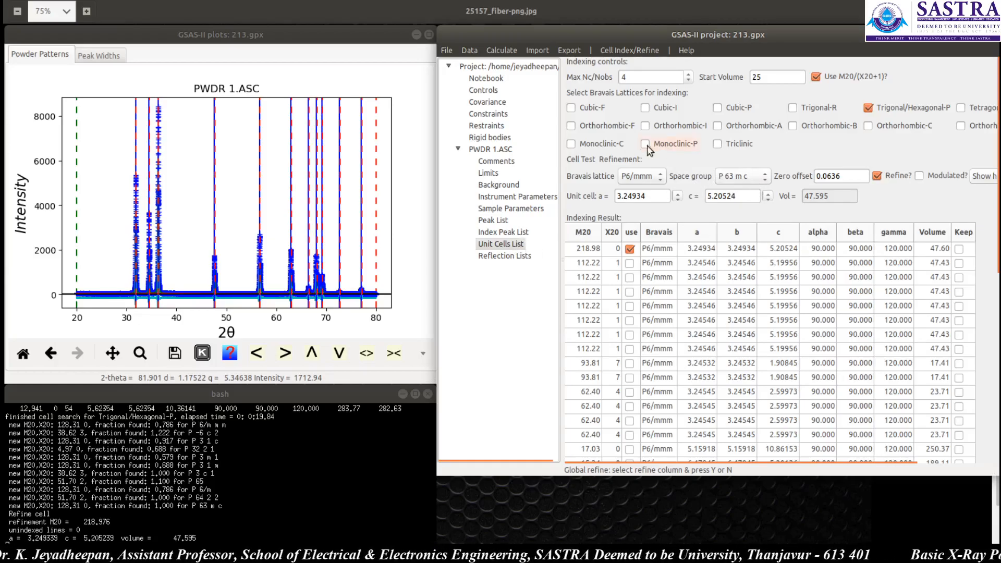
Step: Open the Index Peak List to review the assigned hkl indices and calculated d-spacings
{"action": "left_click", "coordinate": [510, 245]}
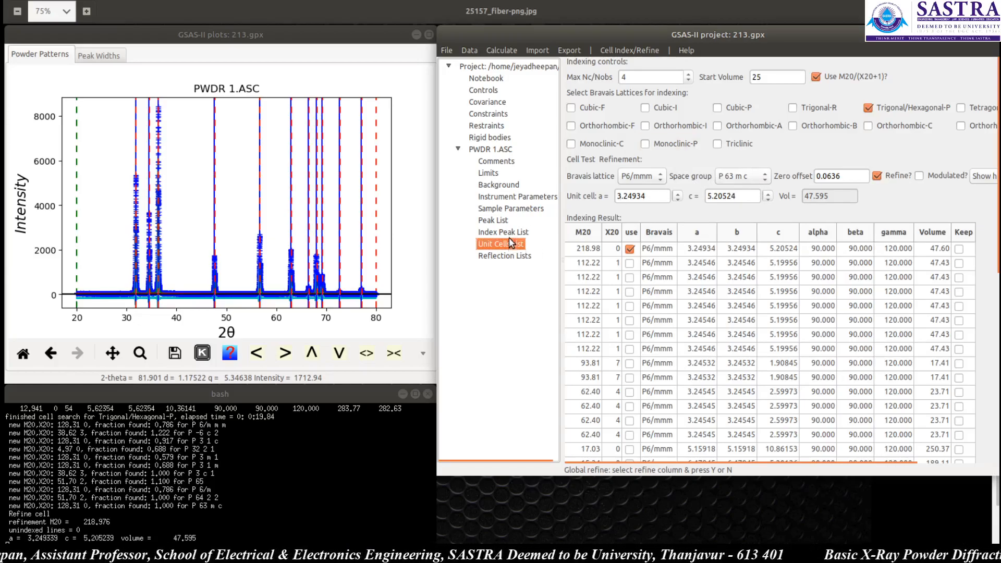
{"action": "left_click", "coordinate": [514, 234]}
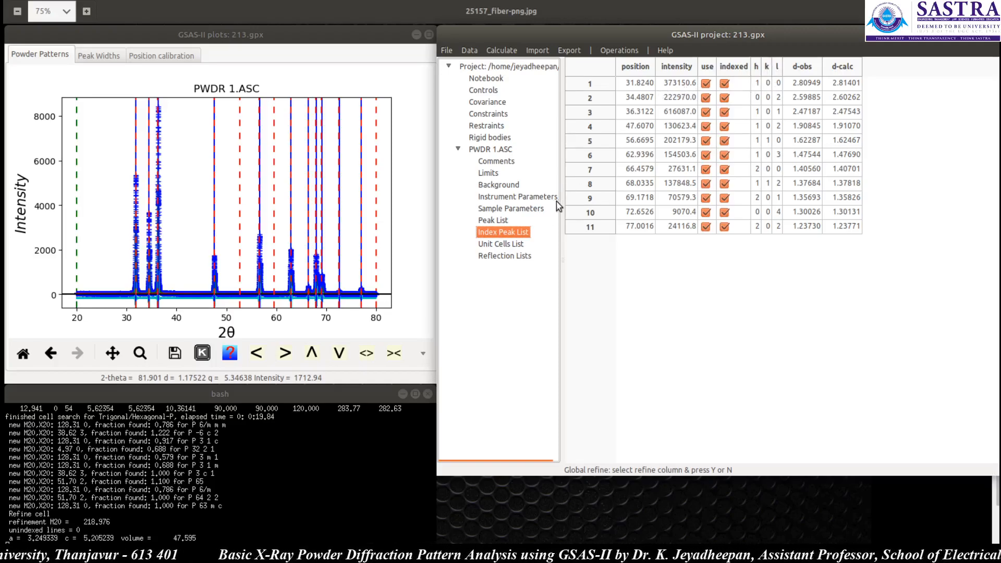
Step: Switch to the American Mineralogist Crystal Structure Database website and open its Cell Parameters and Symmetry search form
{"action": "left_click", "coordinate": [511, 243]}
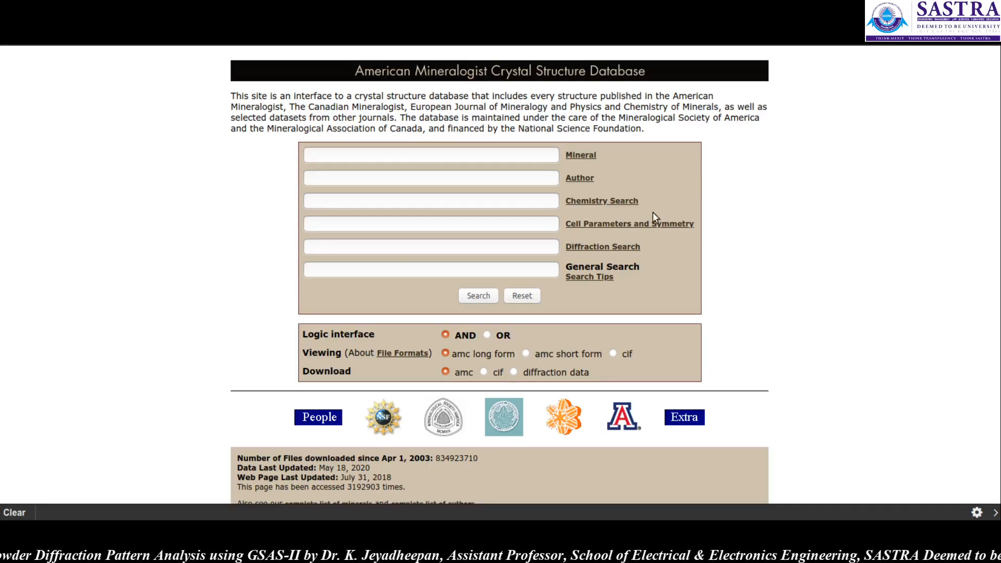
{"action": "left_click", "coordinate": [598, 224]}
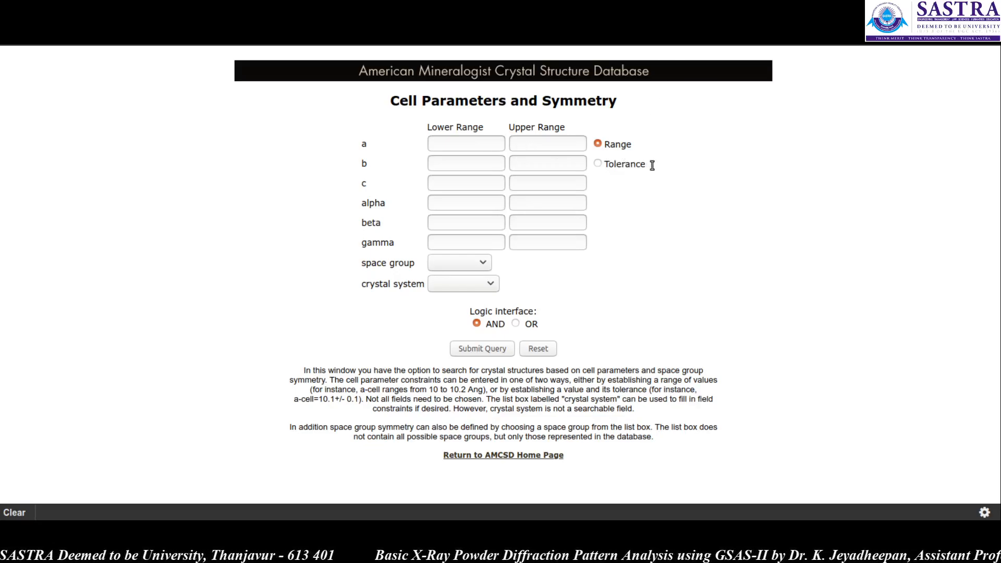
Step: Enter a search range of 3.23 to 3.25 for the a lattice parameter
{"action": "left_click", "coordinate": [465, 139]}
{"action": "type", "text": "32"}
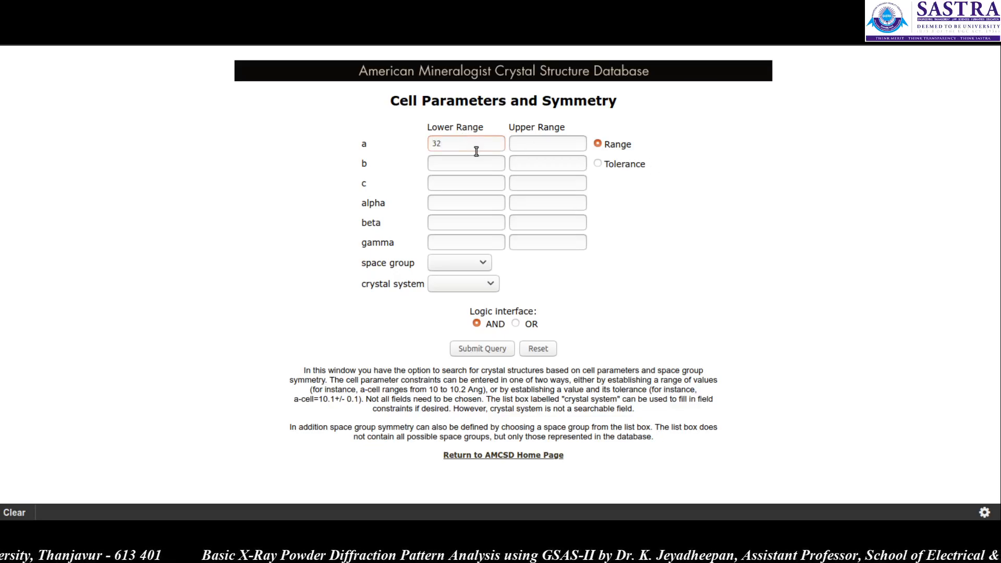
{"action": "key", "text": "BackSpace"}
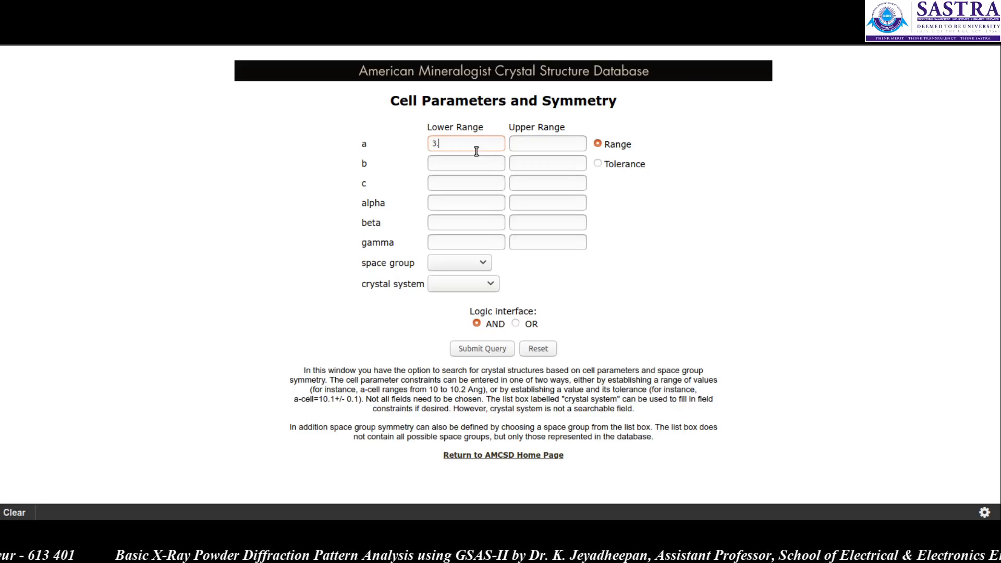
{"action": "type", "text": ".23"}
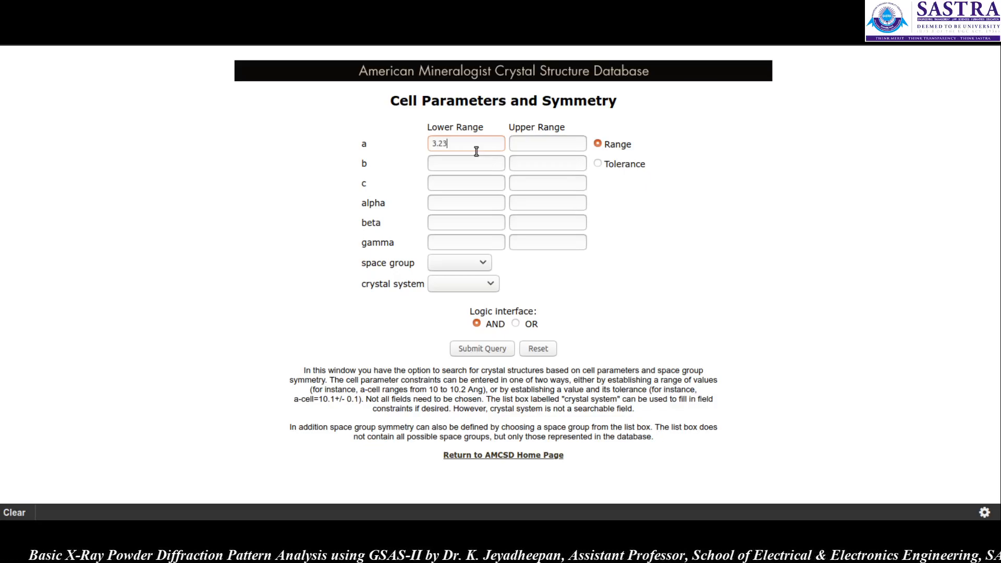
{"action": "type", "text": "3.25"}
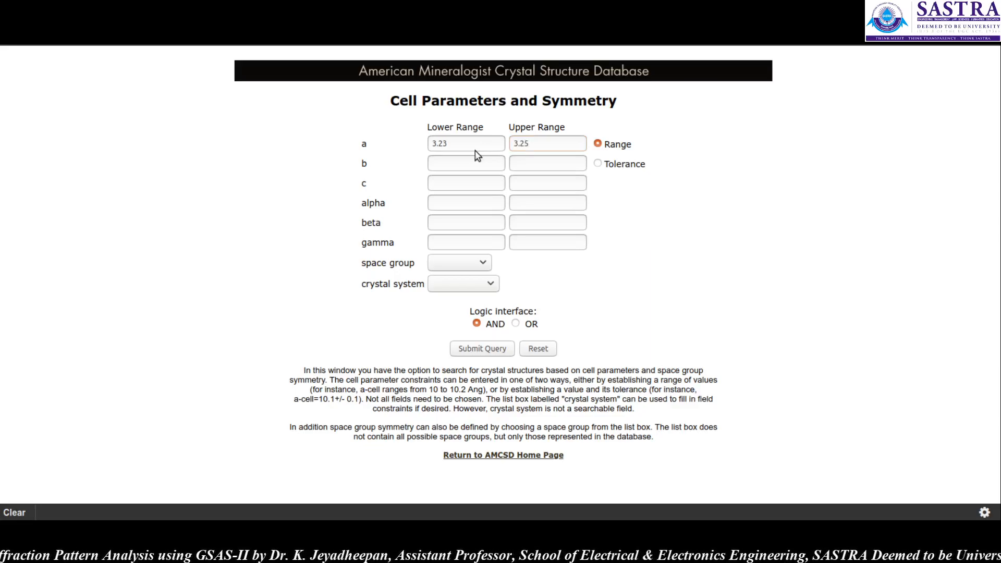
{"action": "key", "text": "ctrl+a"}
{"action": "key", "text": "Tab"}
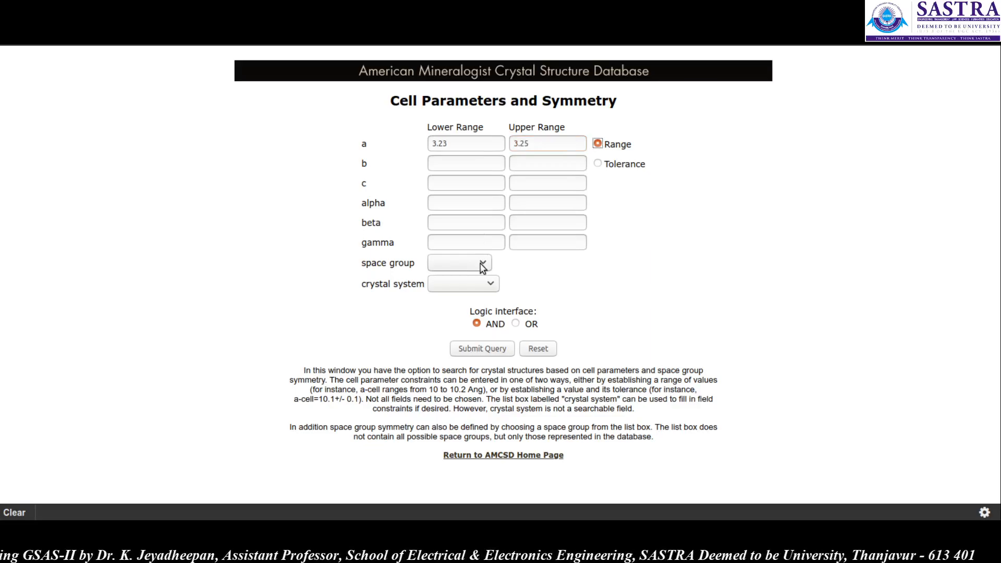
Step: Set the crystal system to hexagonal and the space group to P6_3mc
{"action": "left_click", "coordinate": [489, 284]}
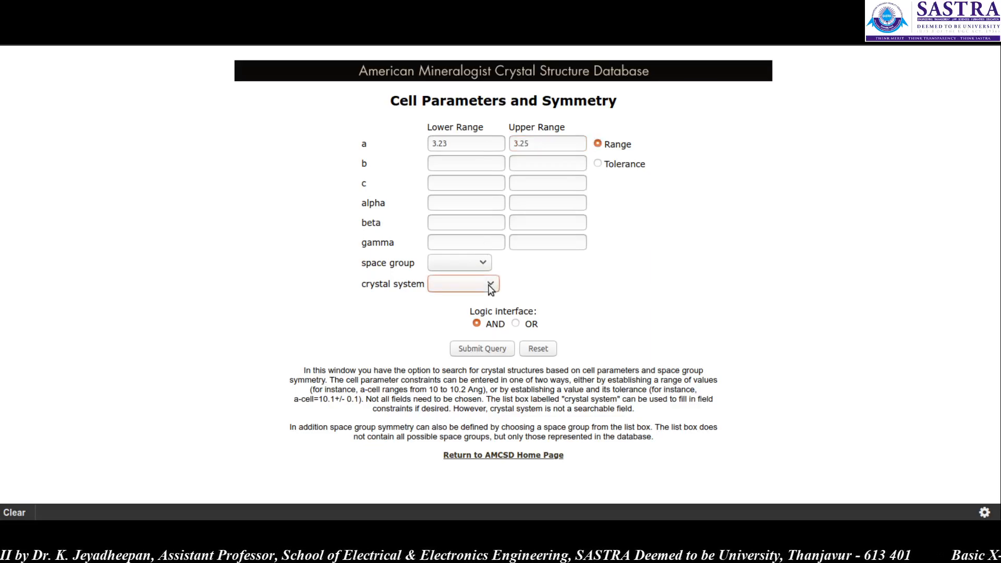
{"action": "left_click", "coordinate": [481, 349]}
{"action": "left_click", "coordinate": [482, 262]}
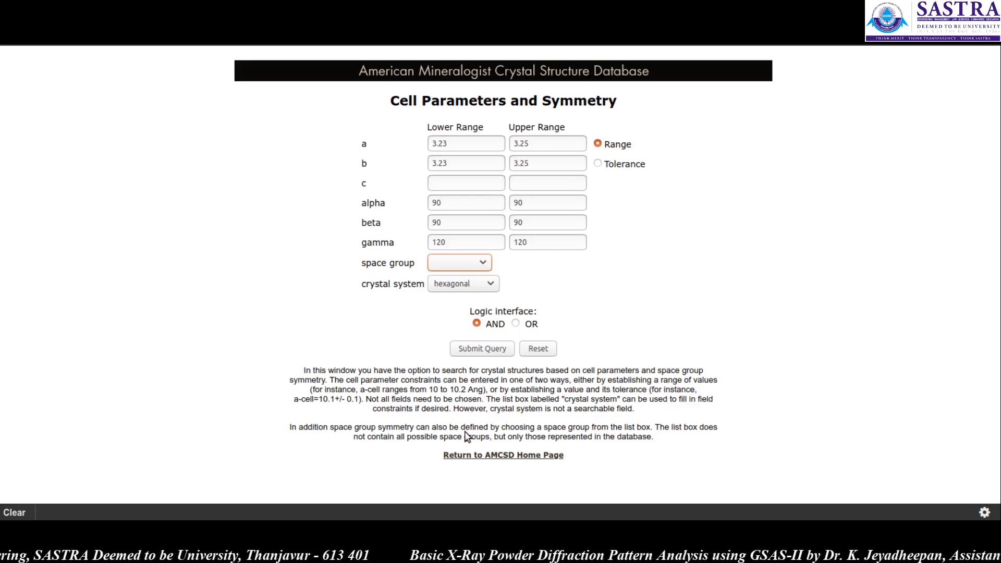
{"action": "left_click", "coordinate": [467, 407]}
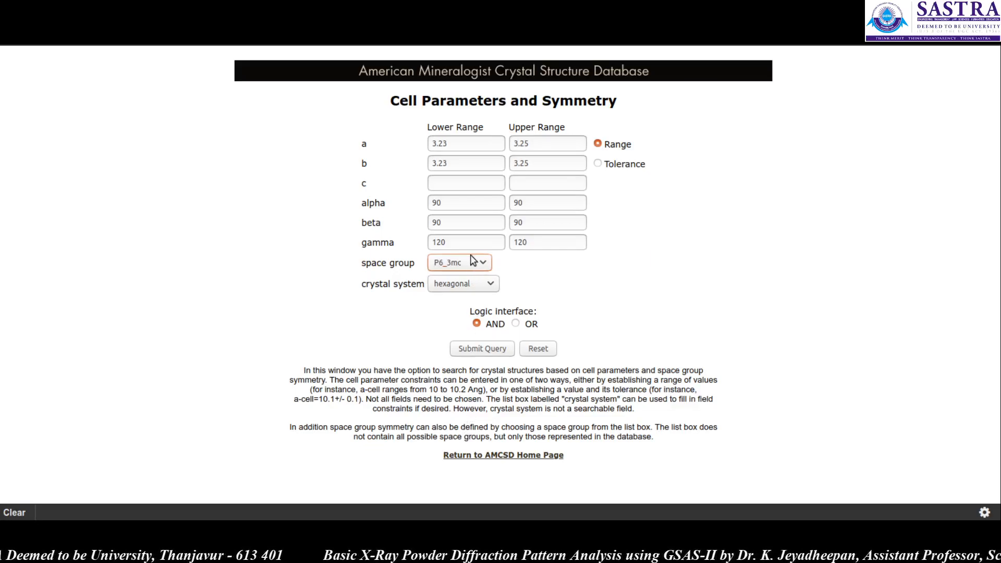
Step: Enter a range of 5.19 to 5.21 for the c parameter and submit the cell query
{"action": "left_click", "coordinate": [470, 179]}
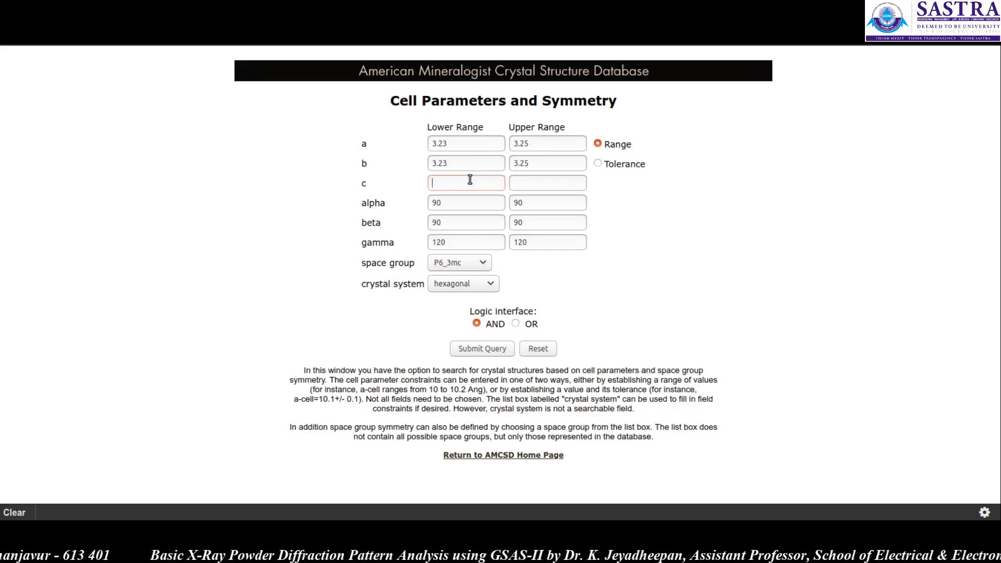
{"action": "type", "text": "5.1"}
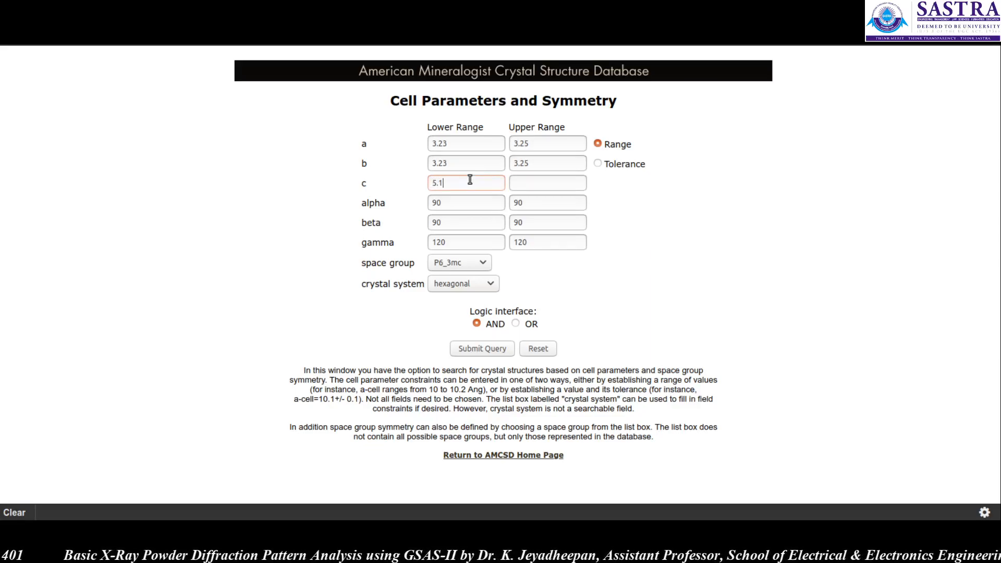
{"action": "type", "text": "95.21"}
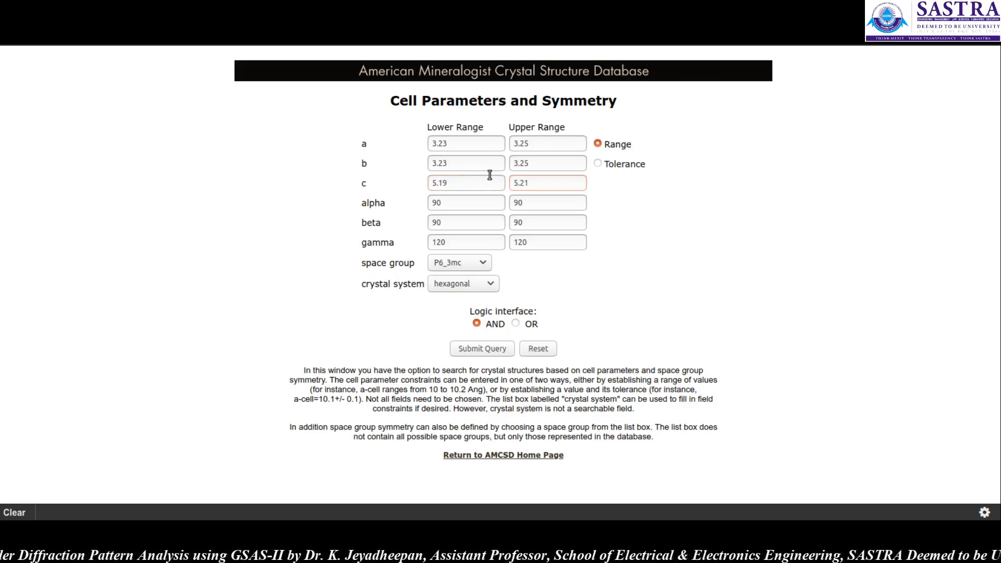
{"action": "key", "text": "Tab"}
{"action": "key", "text": "Tab"}
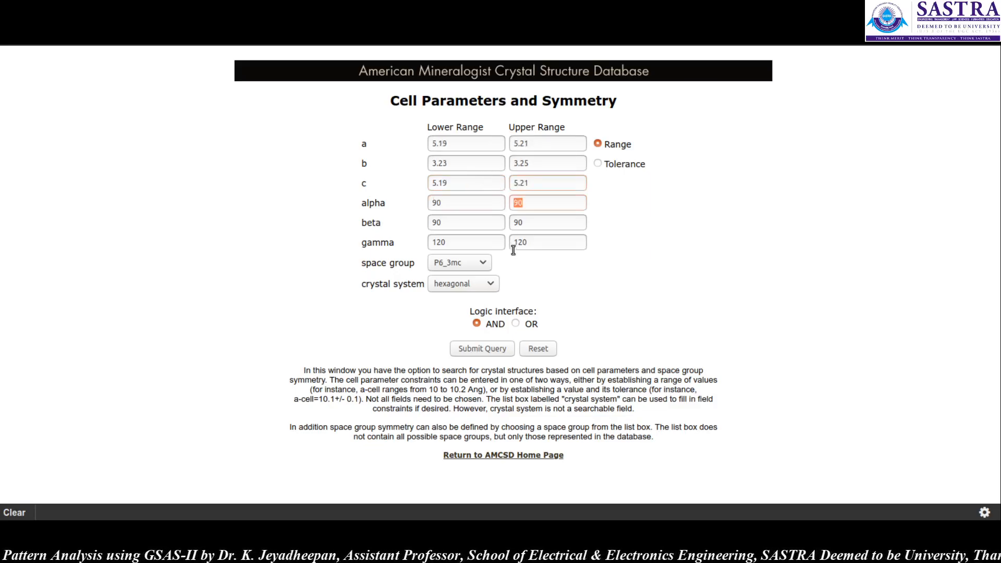
{"action": "left_click", "coordinate": [484, 353]}
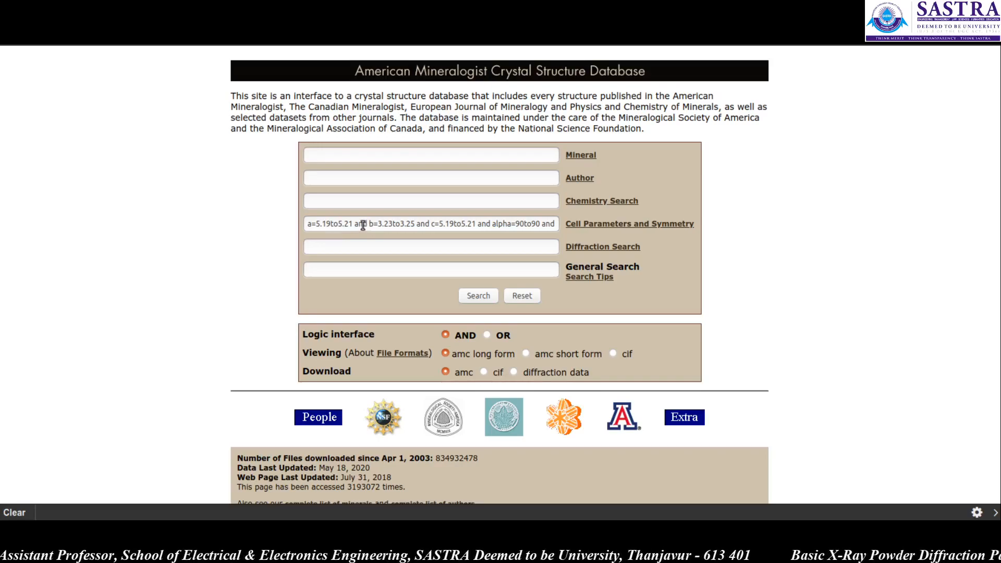
Step: Reopen the cell form, set the a range to 3.23–3.25, reselect the crystal system, submit and run the search
{"action": "left_click", "coordinate": [623, 228]}
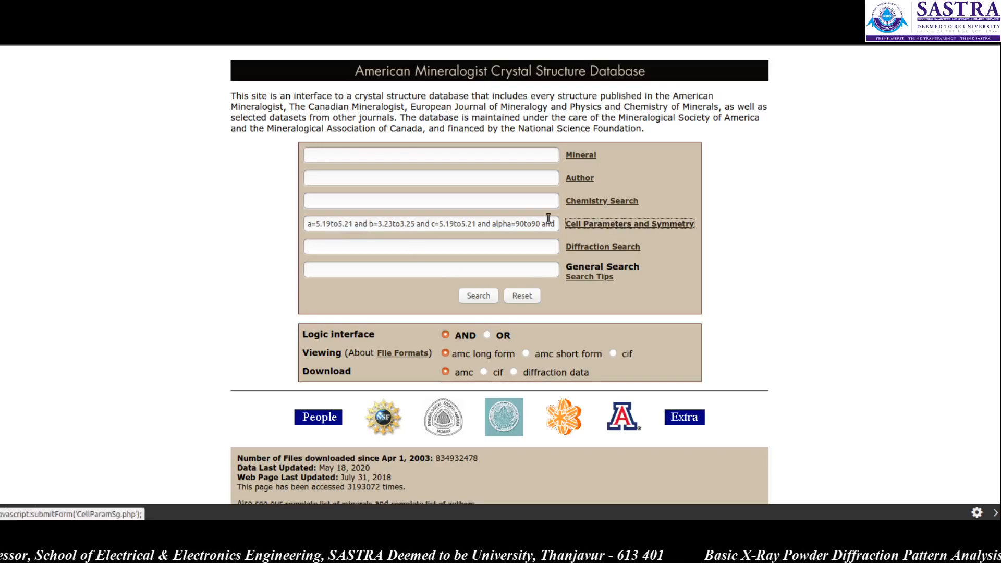
{"action": "left_click_drag", "start_coordinate": [457, 144], "coordinate": [416, 143]}
{"action": "type", "text": "3.23"}
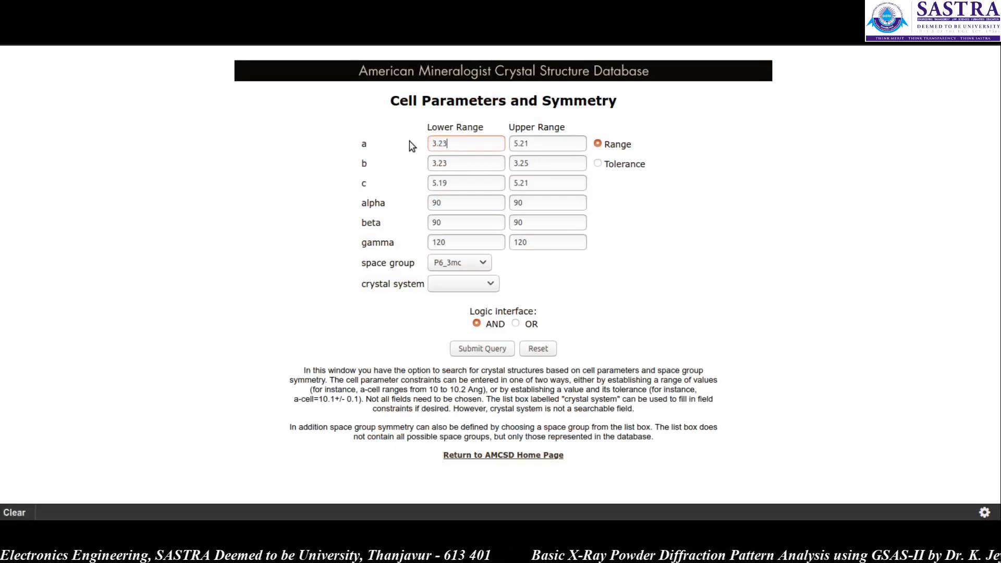
{"action": "key", "text": "Tab"}
{"action": "type", "text": "3.25"}
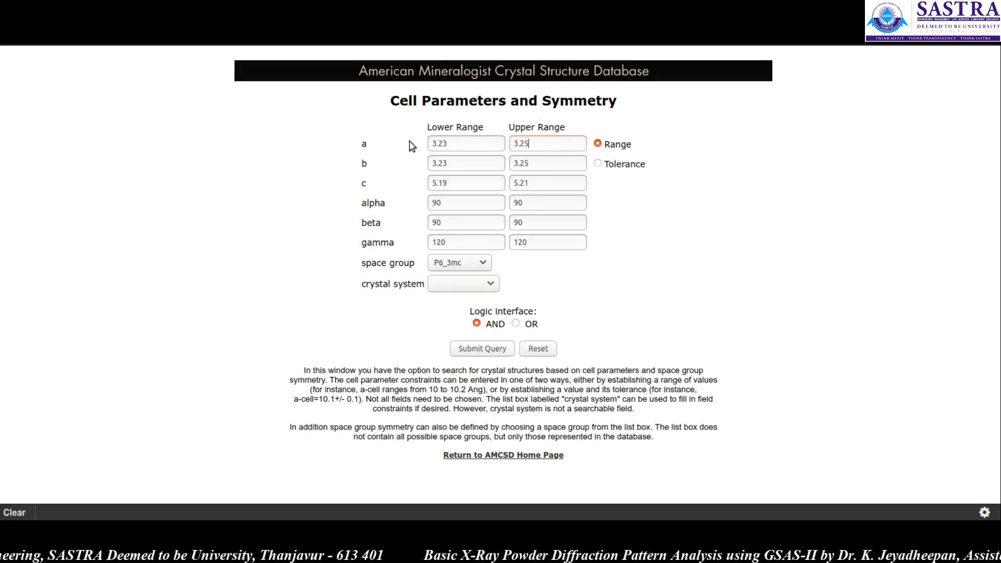
{"action": "key", "text": "Tab"}
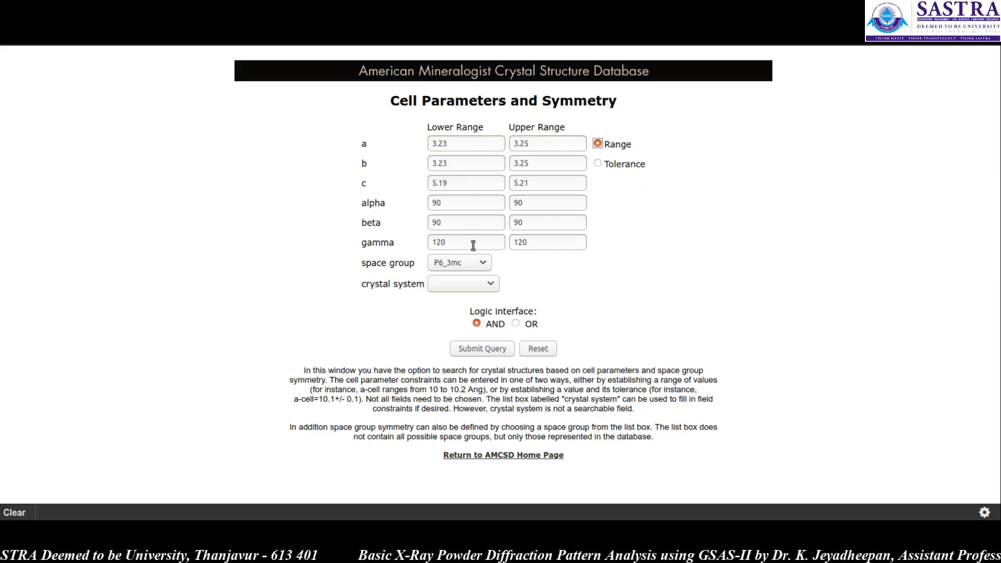
{"action": "left_click", "coordinate": [475, 285]}
{"action": "left_click", "coordinate": [468, 360]}
{"action": "left_click", "coordinate": [475, 354]}
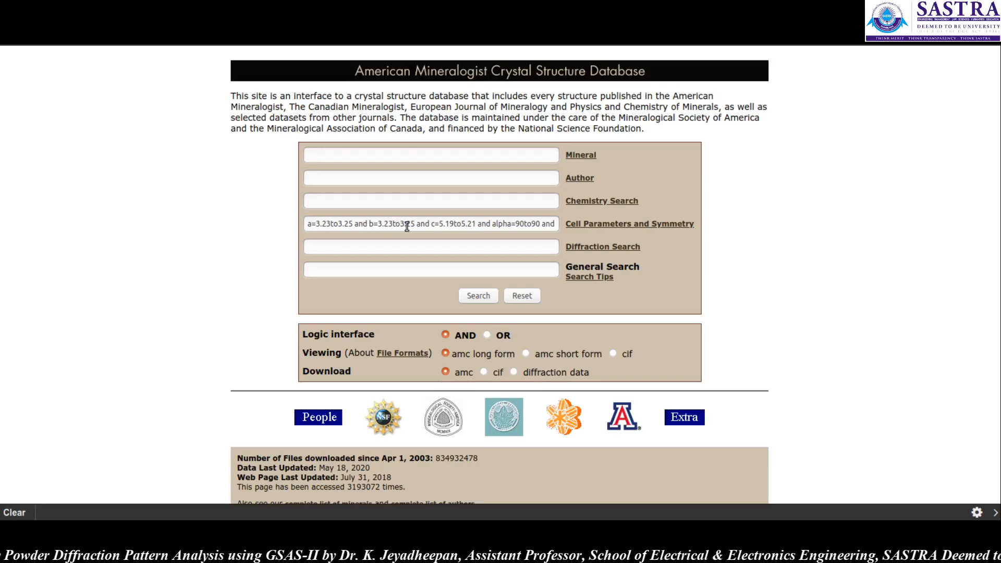
{"action": "left_click", "coordinate": [478, 296]}
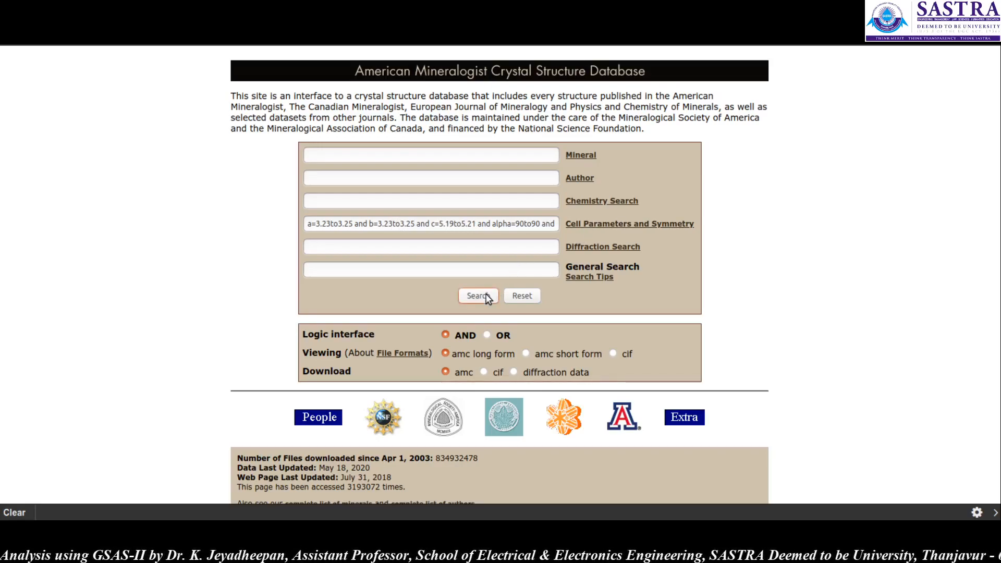